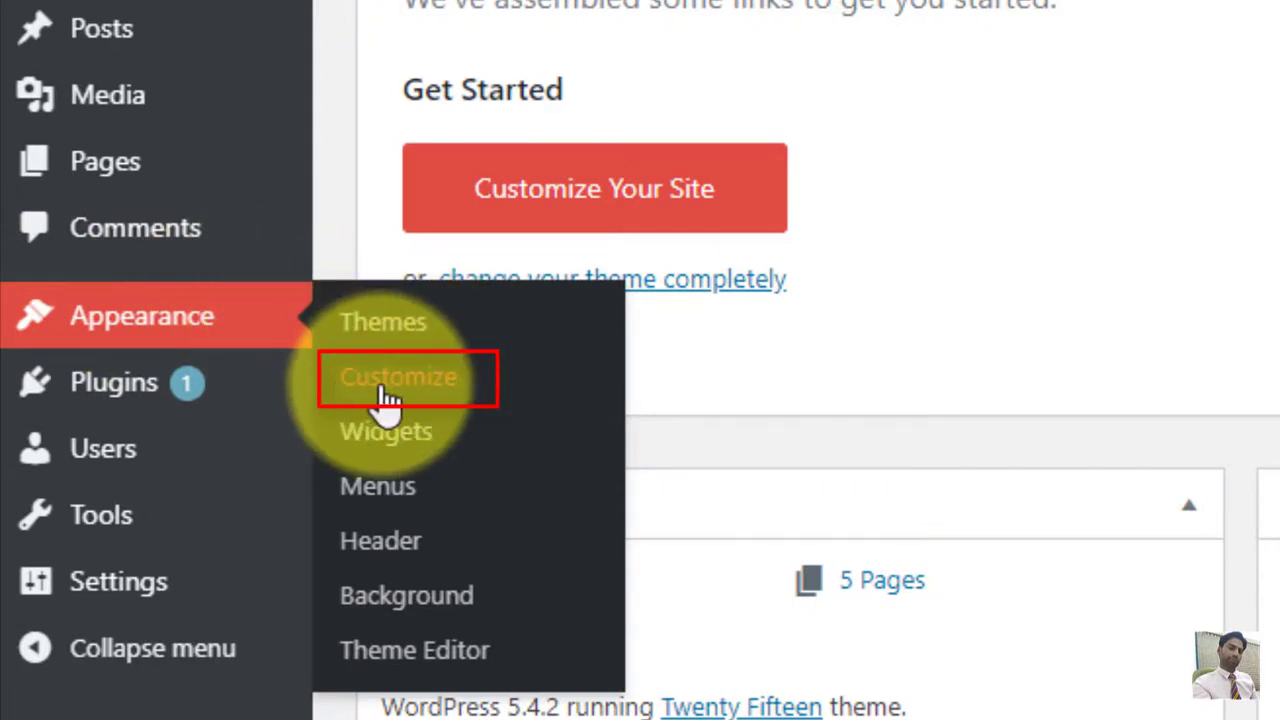
- Open the theme customizer's Site Identity settings and upload the Aladdin Logo file from the Desktop as the site logo
left_click(388, 402)
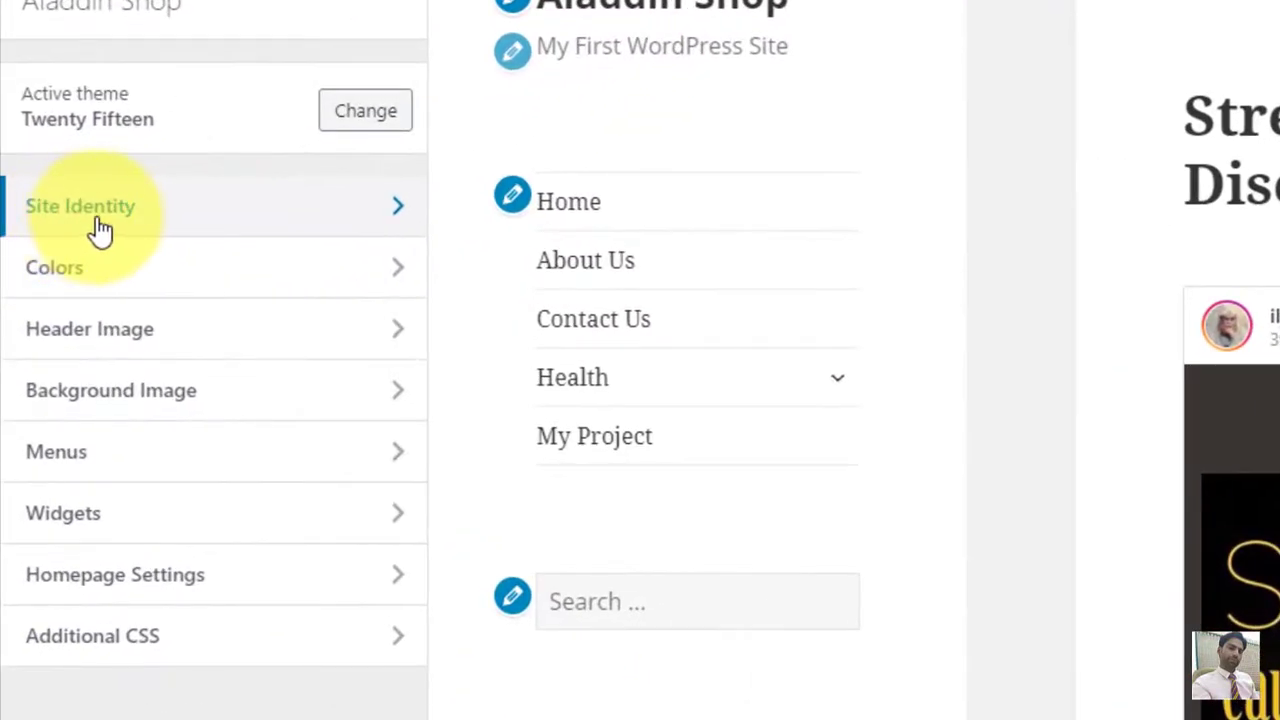
left_click(195, 222)
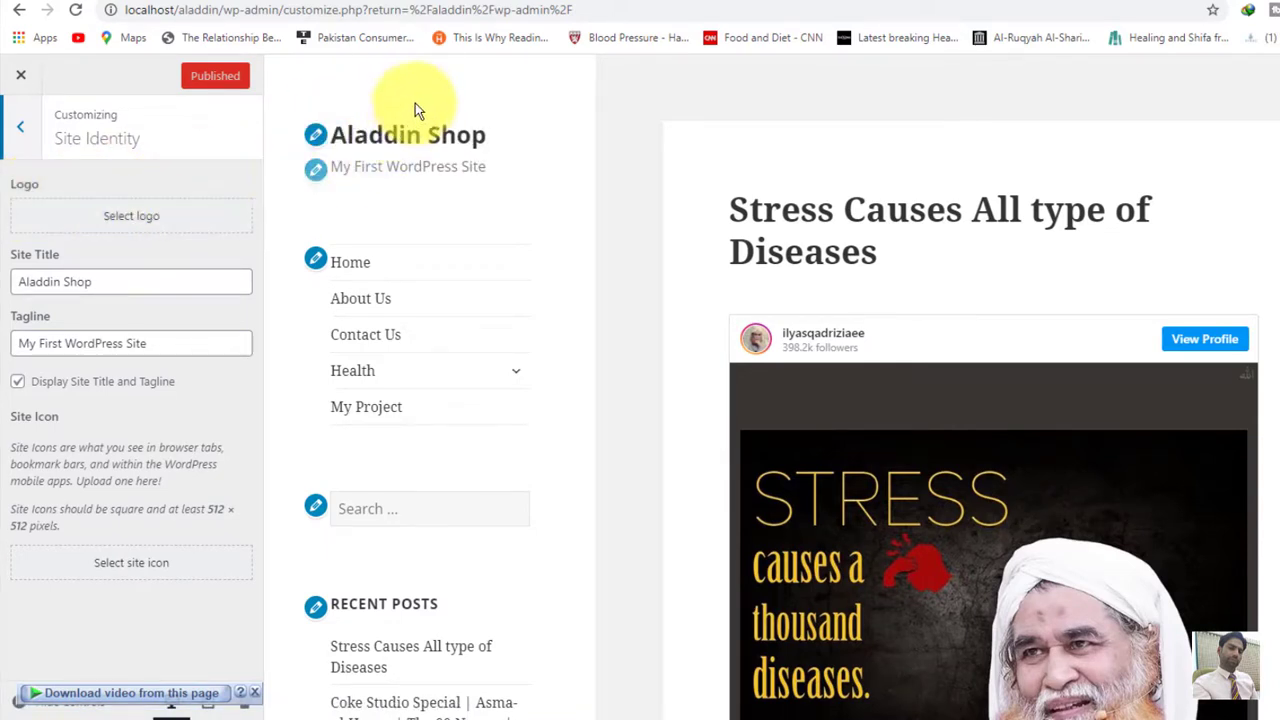
left_click(135, 228)
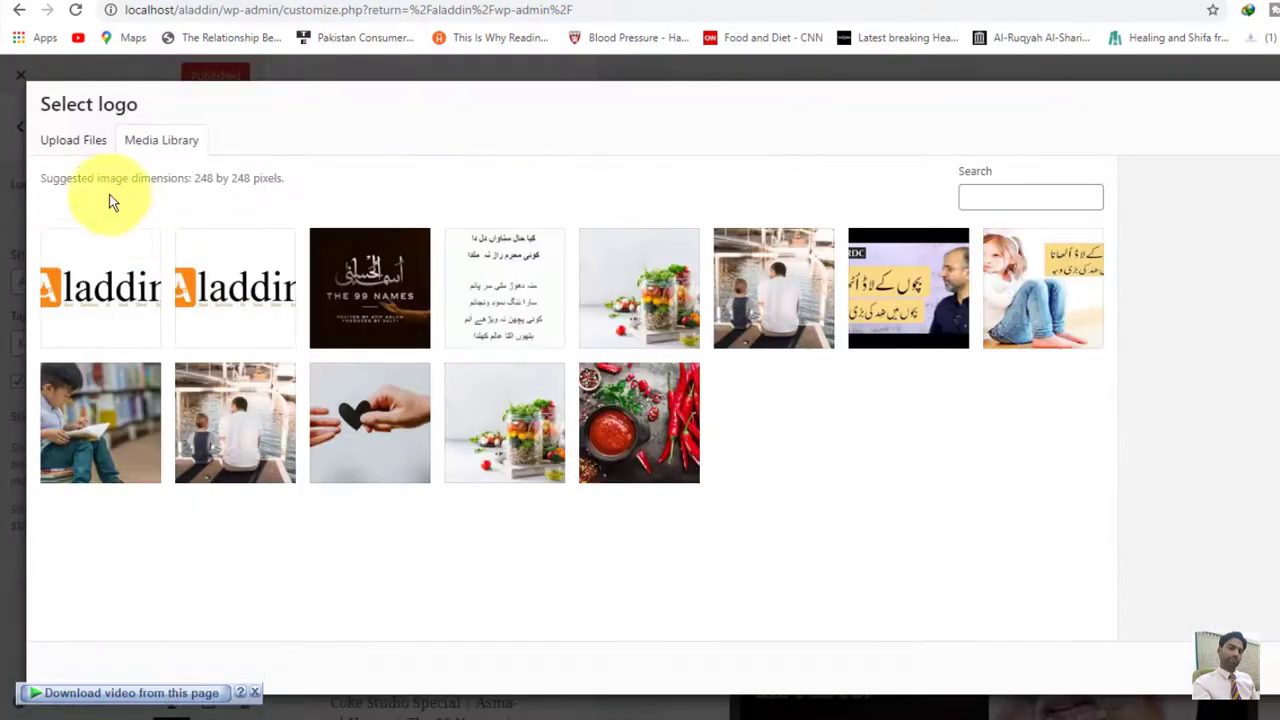
left_click(62, 146)
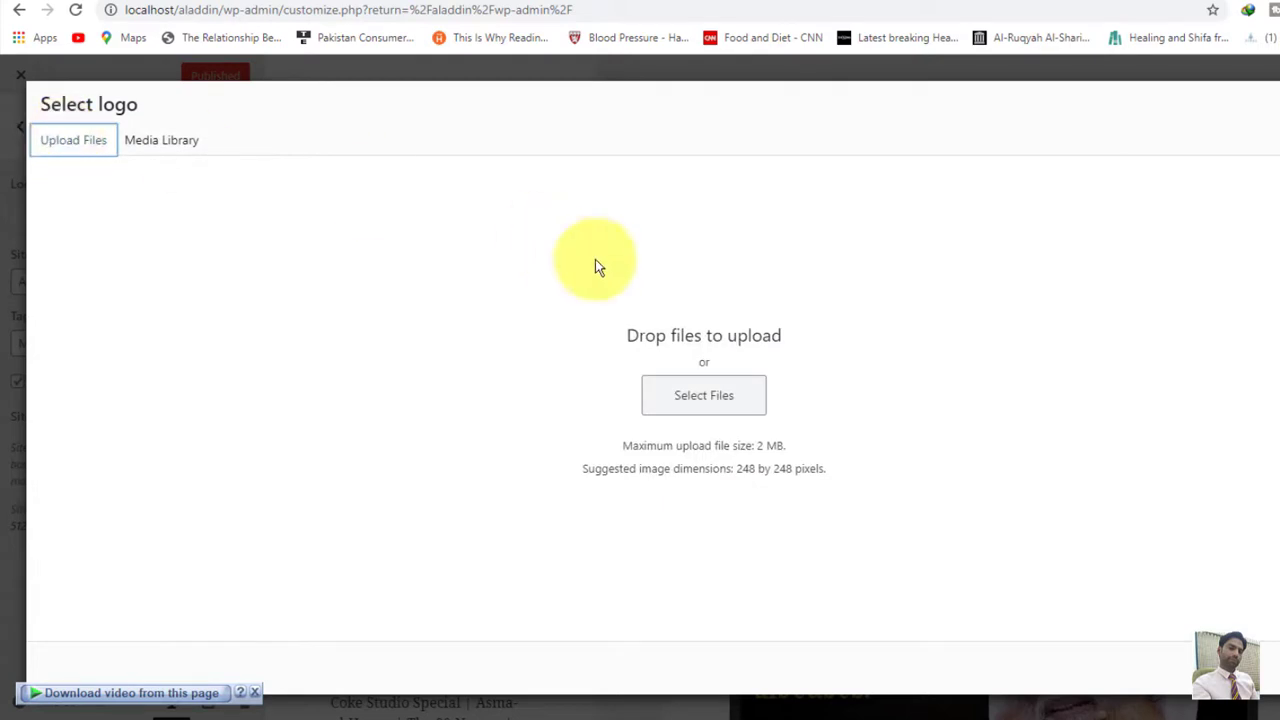
left_click(690, 400)
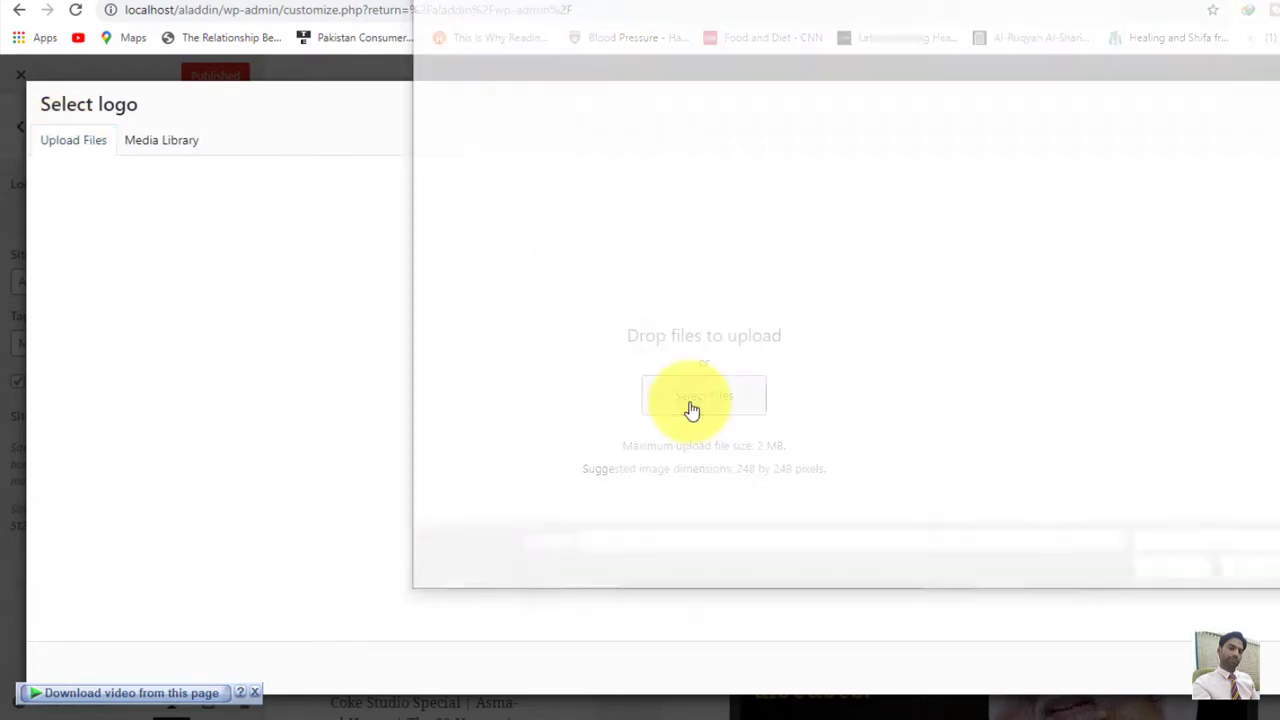
left_click(472, 172)
left_click(735, 95)
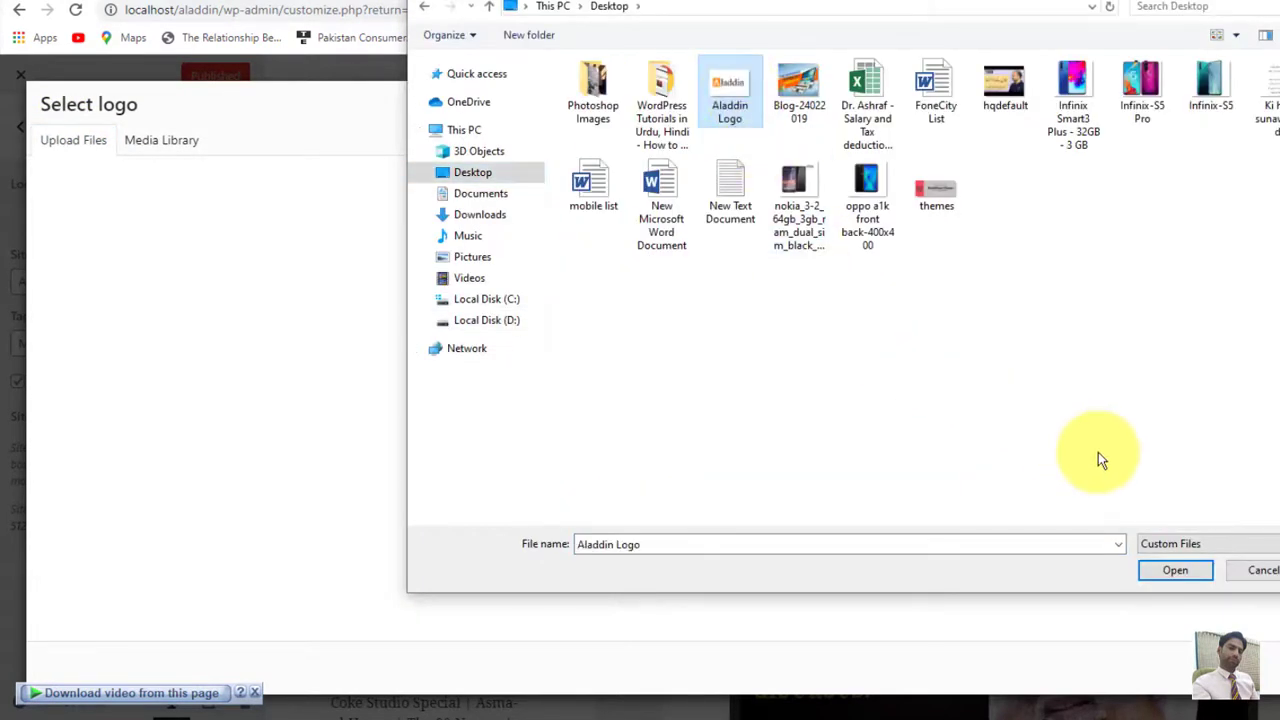
left_click(1172, 572)
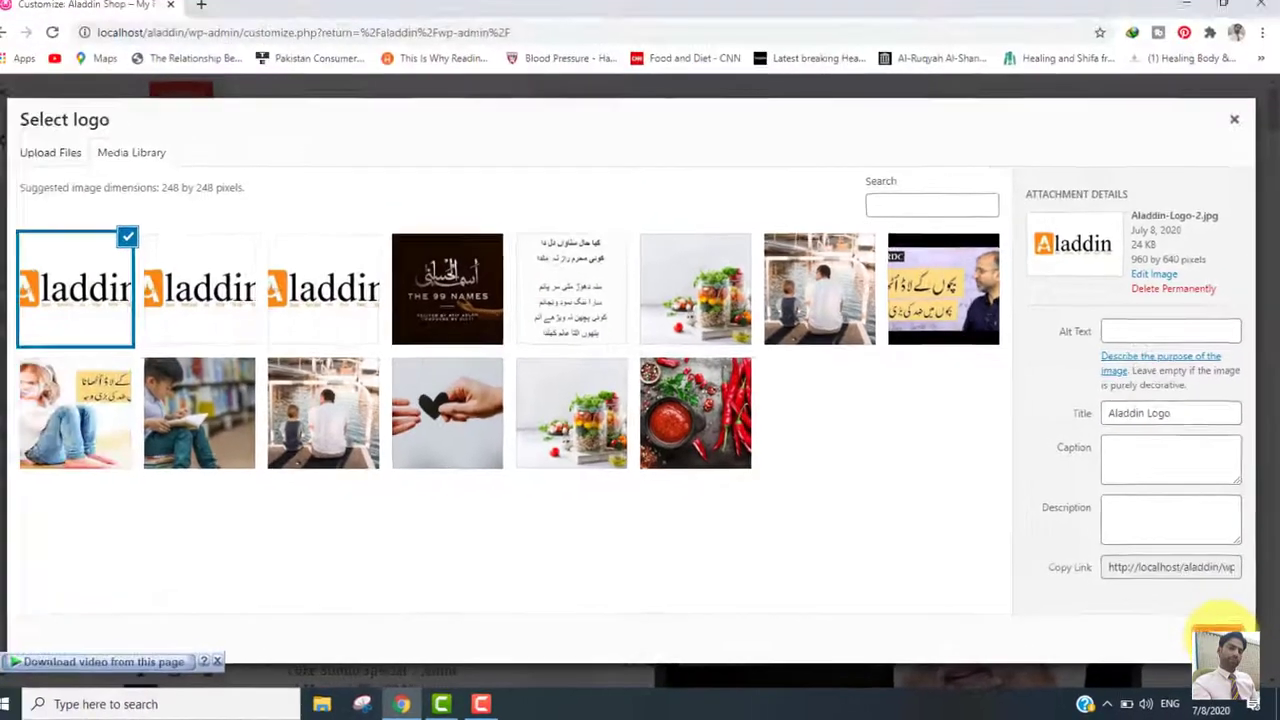
left_click(1198, 614)
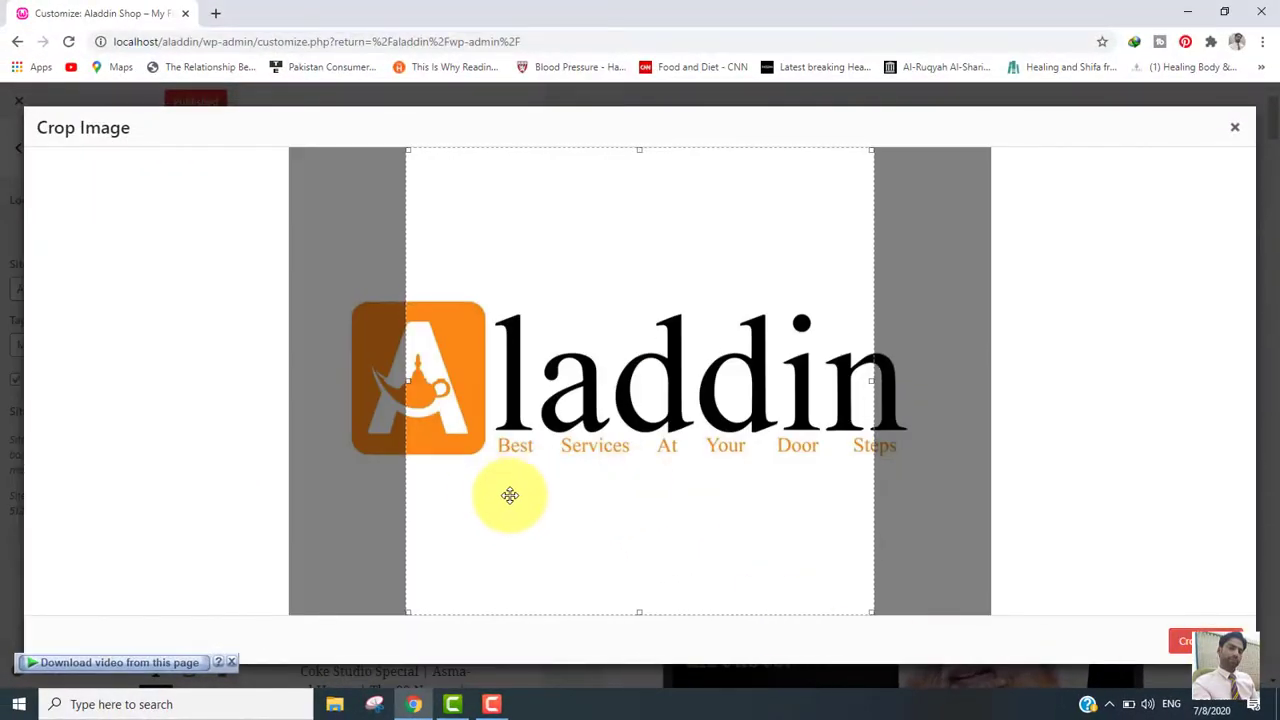
- Crop the logo image tightly around the orange emblem, the Aladdin wordmark and the slogan beneath it
left_click_drag(510, 495, 454, 503)
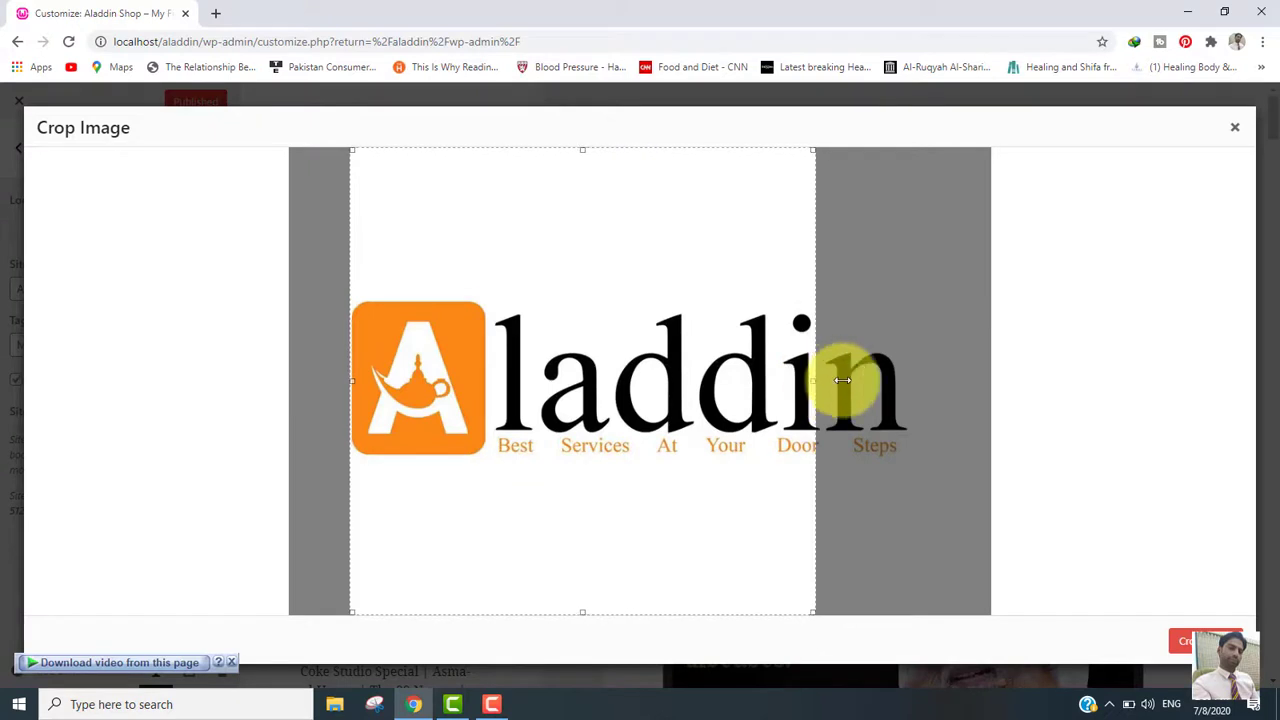
left_click_drag(843, 380, 907, 377)
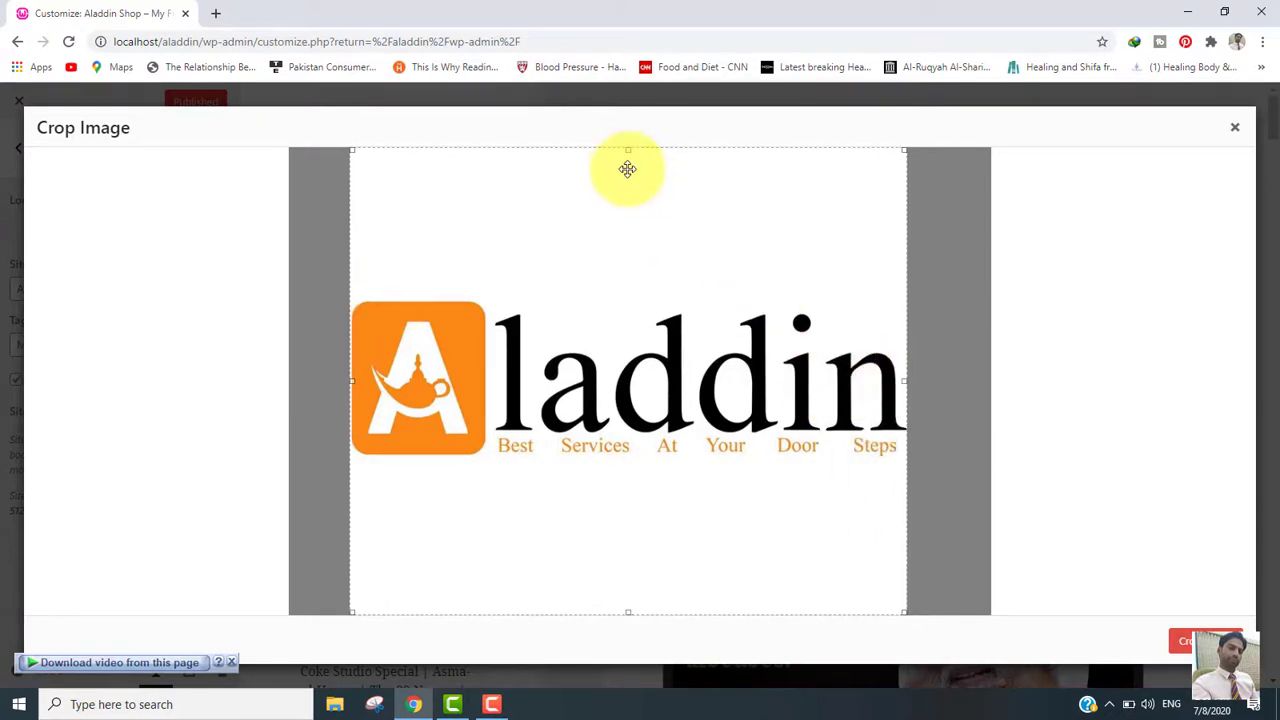
left_click_drag(629, 152, 637, 290)
left_click_drag(628, 611, 620, 470)
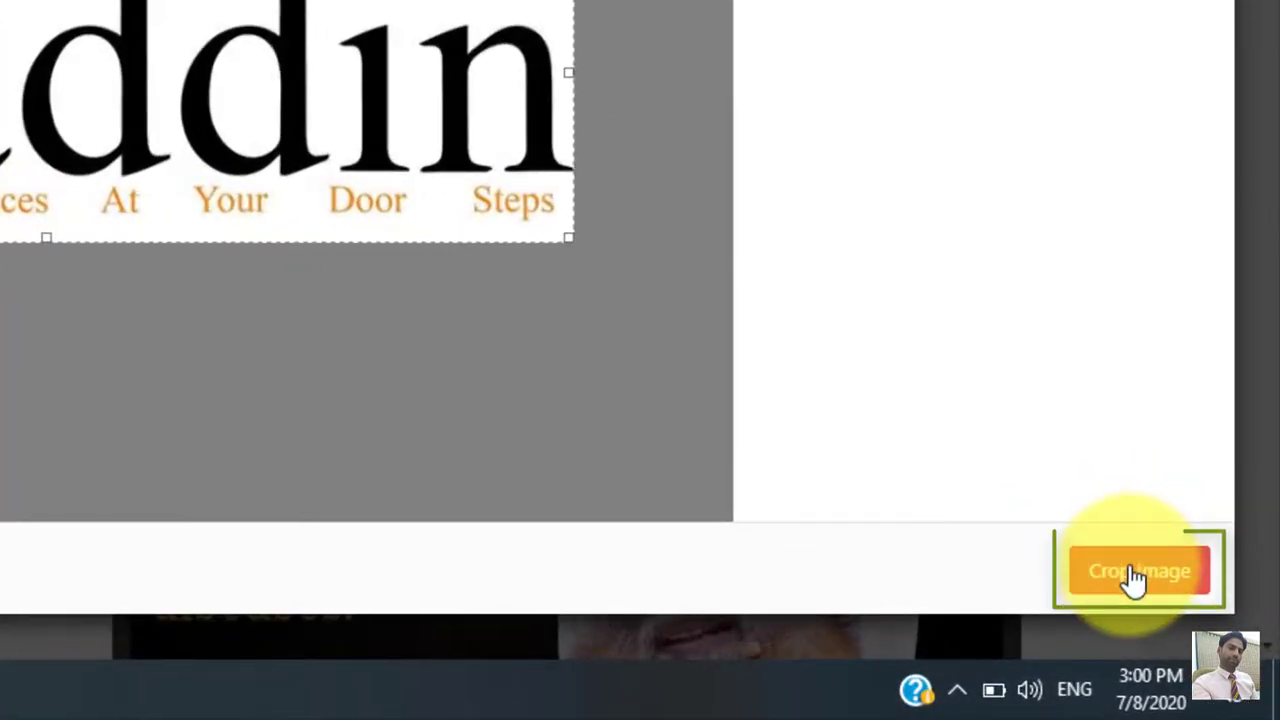
left_click(1133, 578)
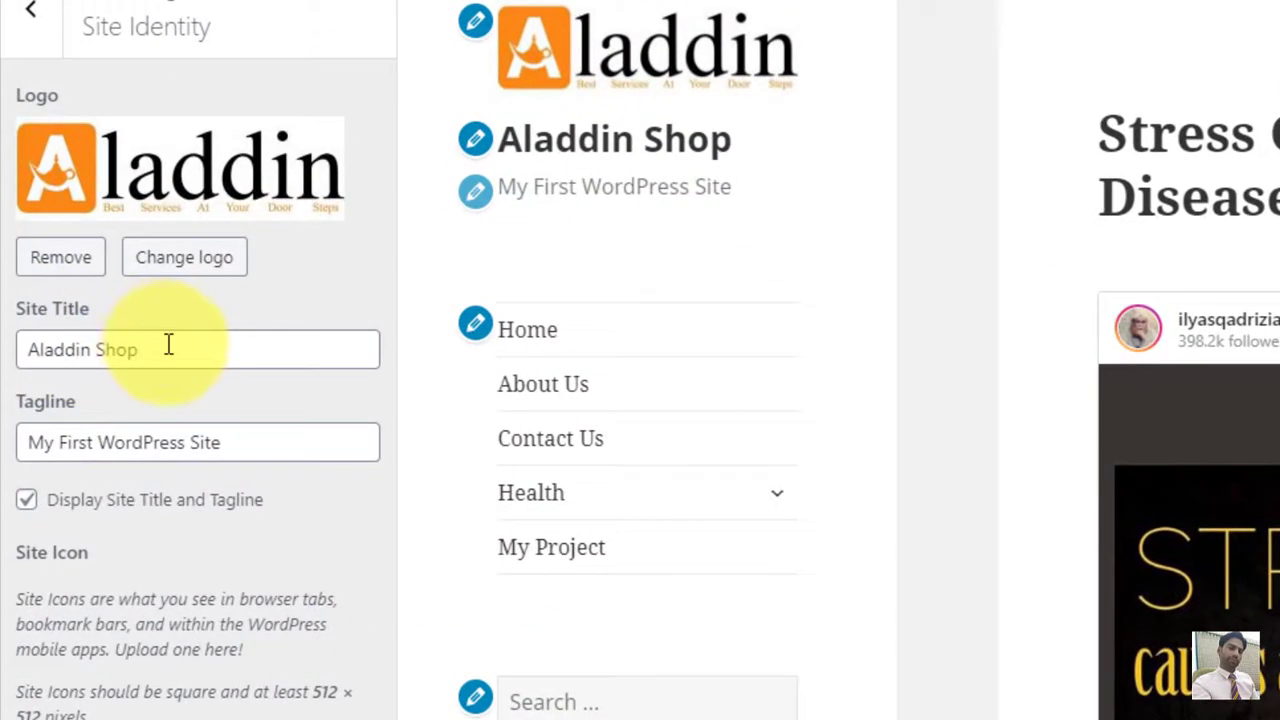
- Change the site title to "Aladdin Store"
left_click(169, 344)
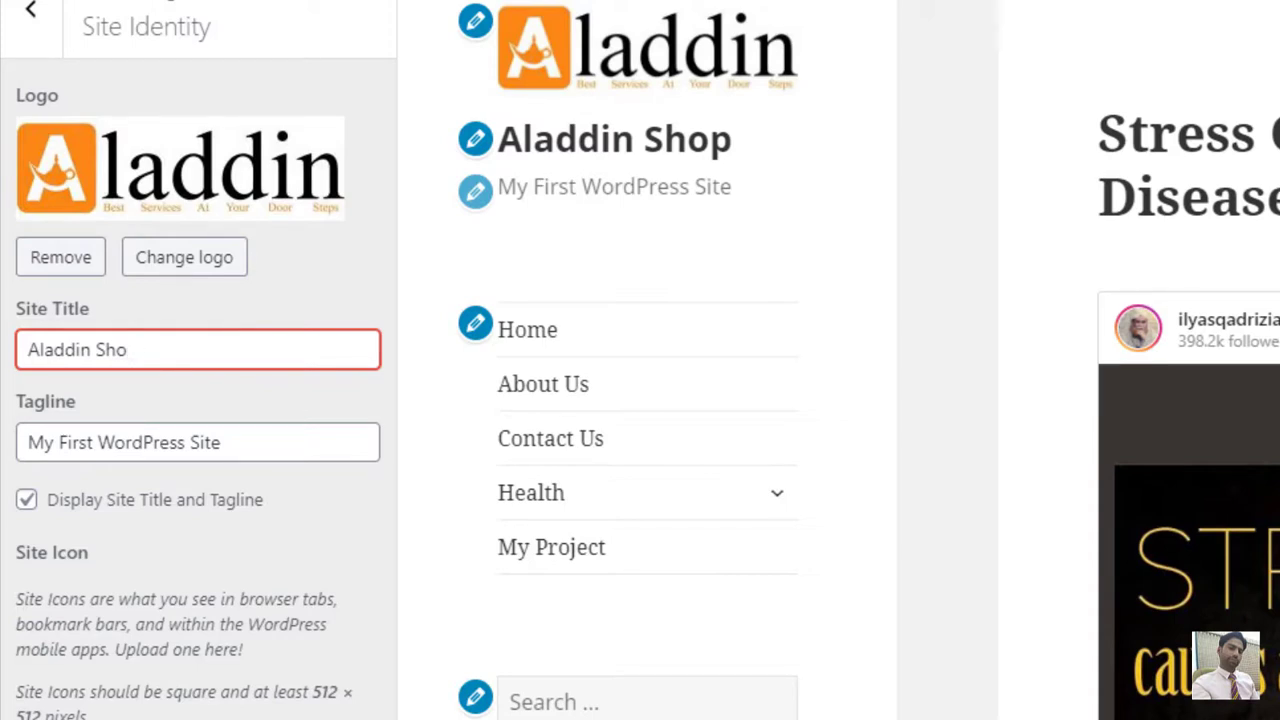
key("BackSpace")
key("BackSpace")
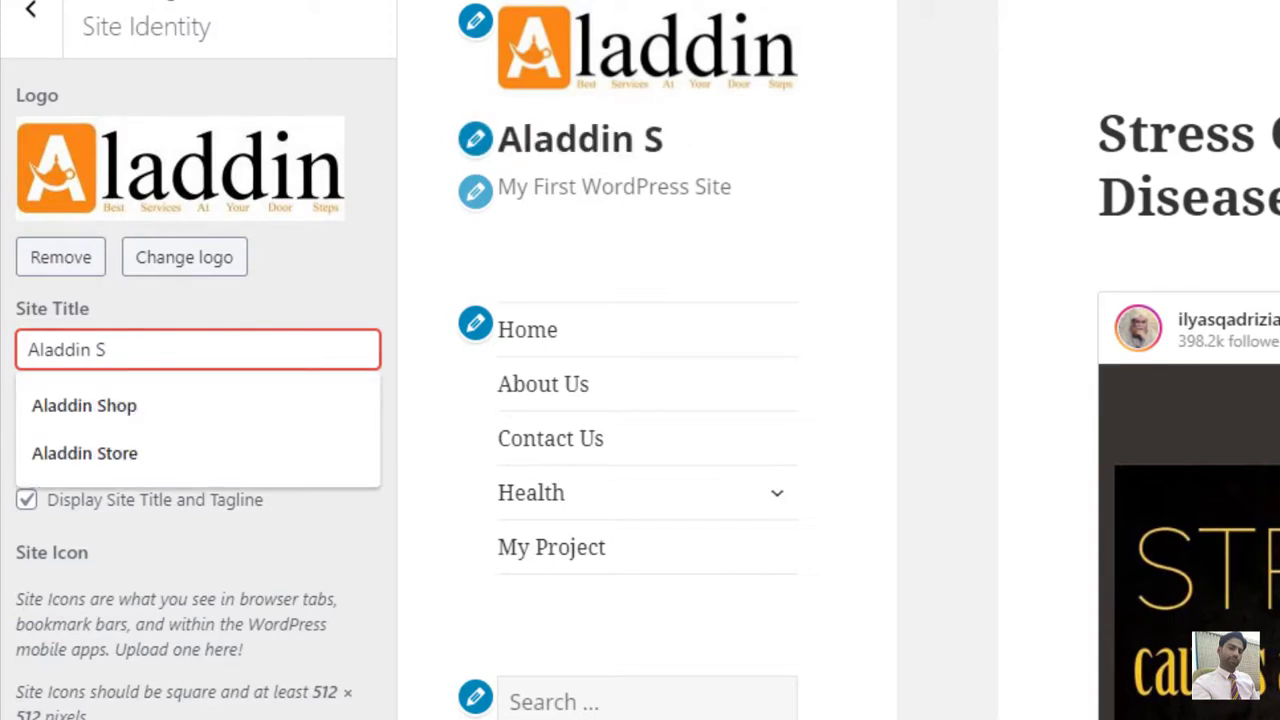
type("tore")
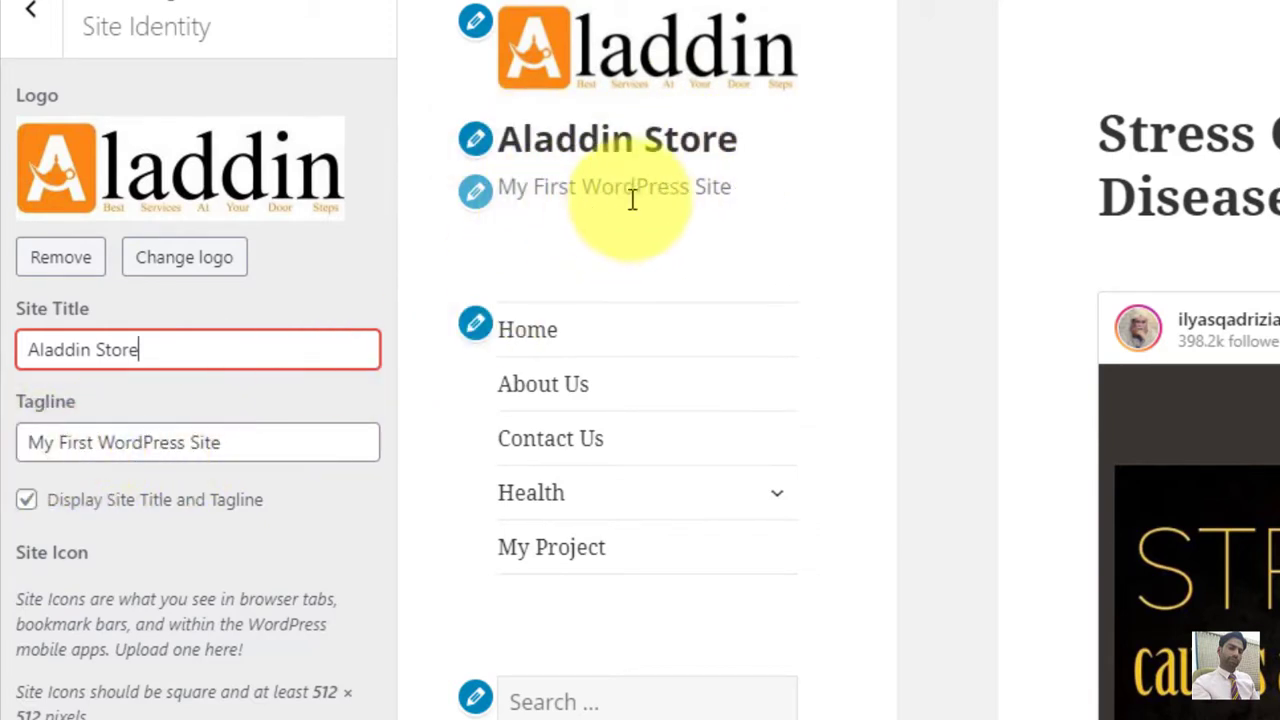
- Set the tagline to "Best Services at Your DoorSteps" and turn off the display of the site title and tagline
left_click(253, 441)
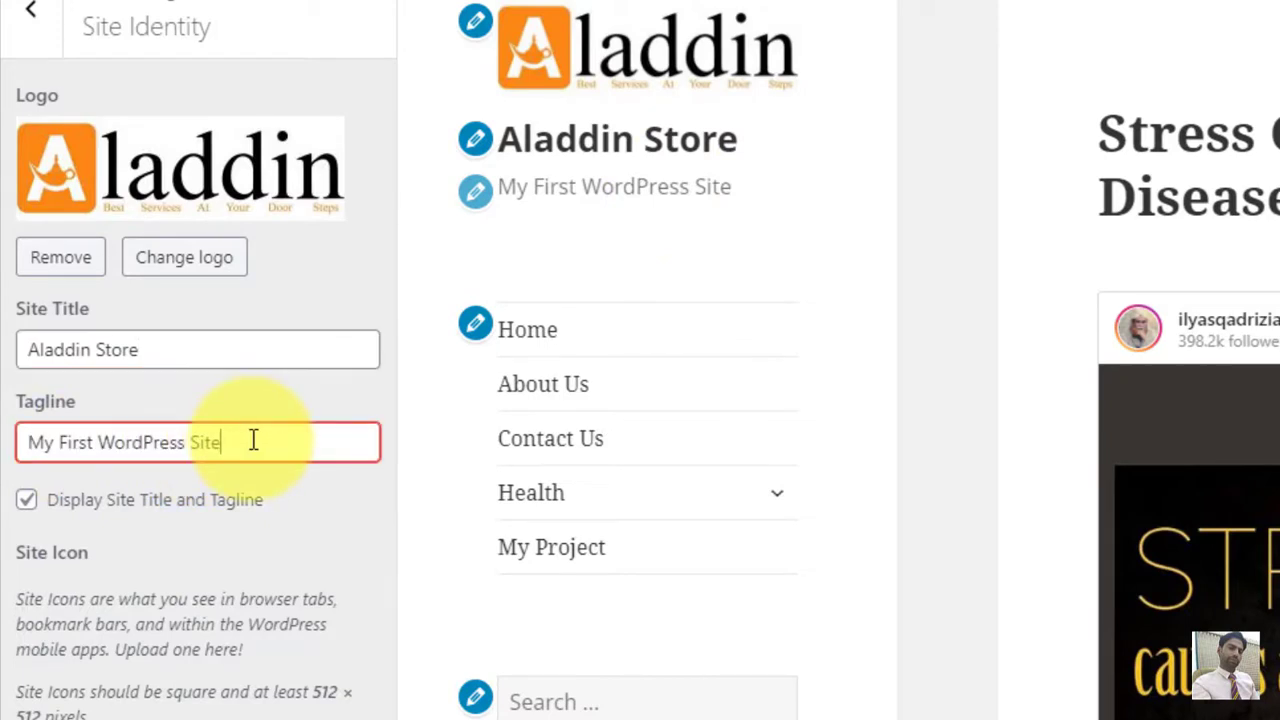
left_click_drag(253, 441, 28, 462)
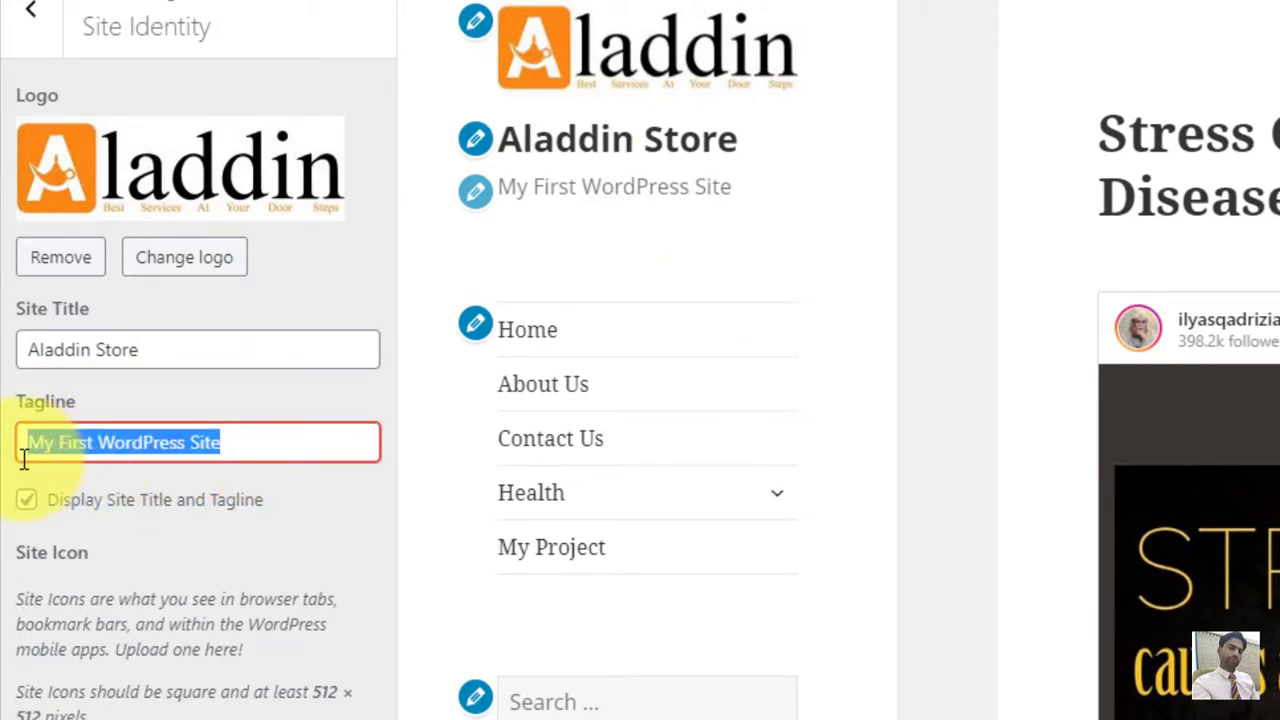
type("Best ser")
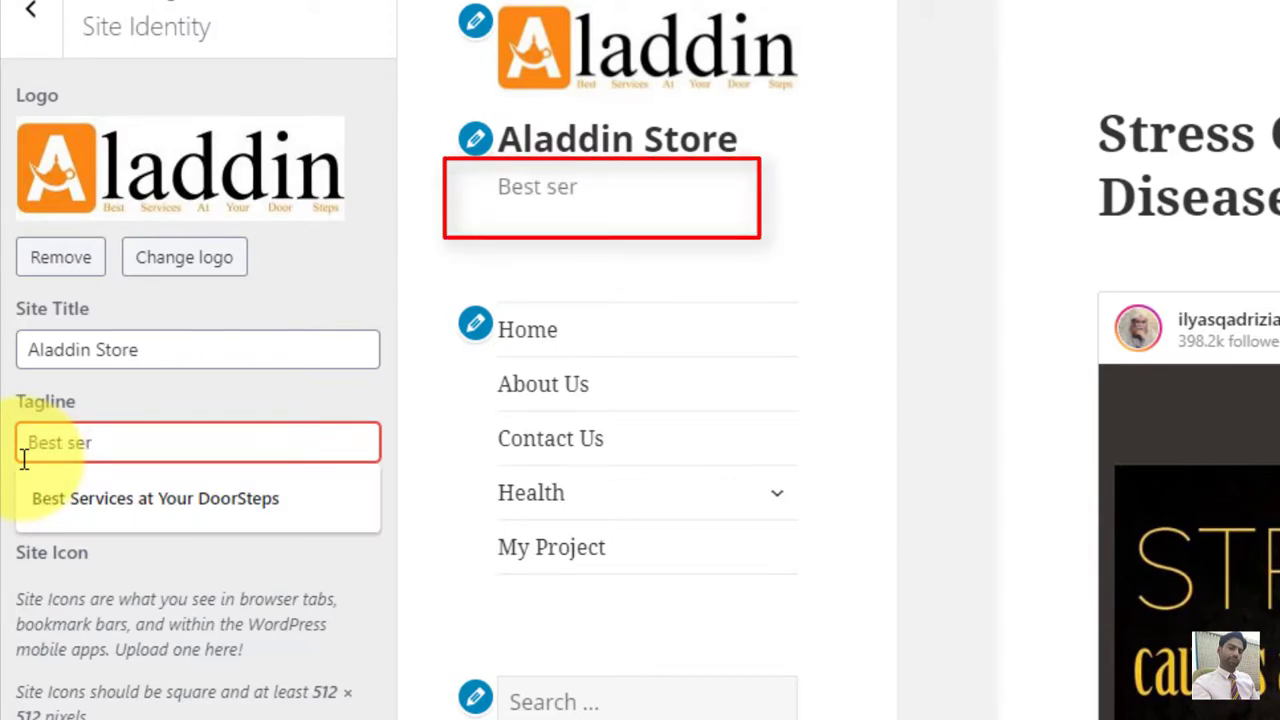
key("Down")
key("Return")
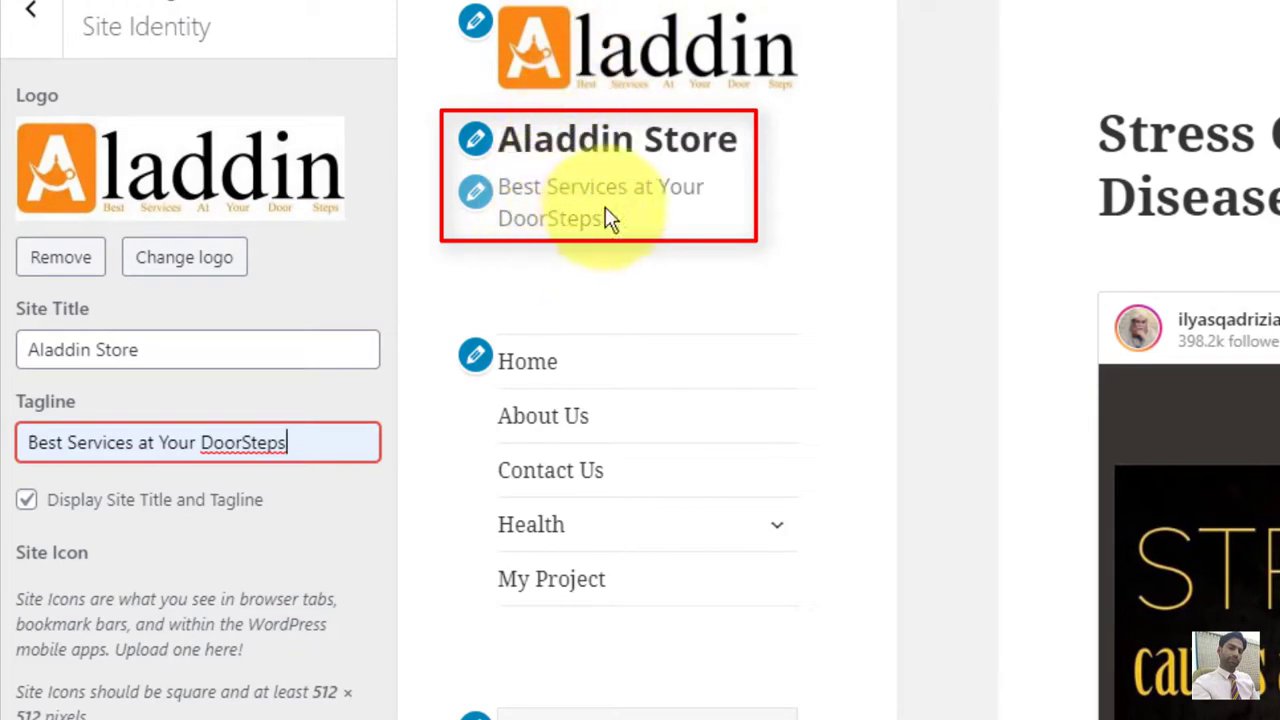
left_click(29, 508)
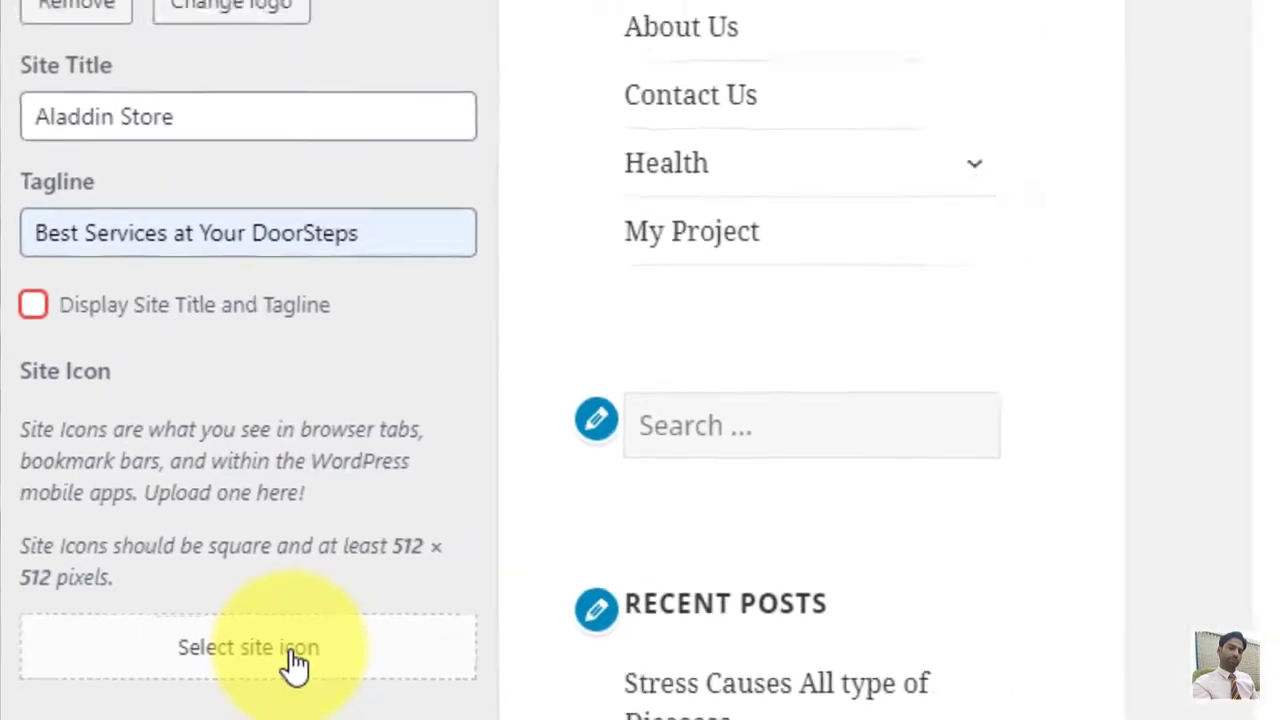
- Set the first Aladdin logo image in the media library as the site icon, cropped to a square around the emblem and its adjacent letters
left_click(338, 672)
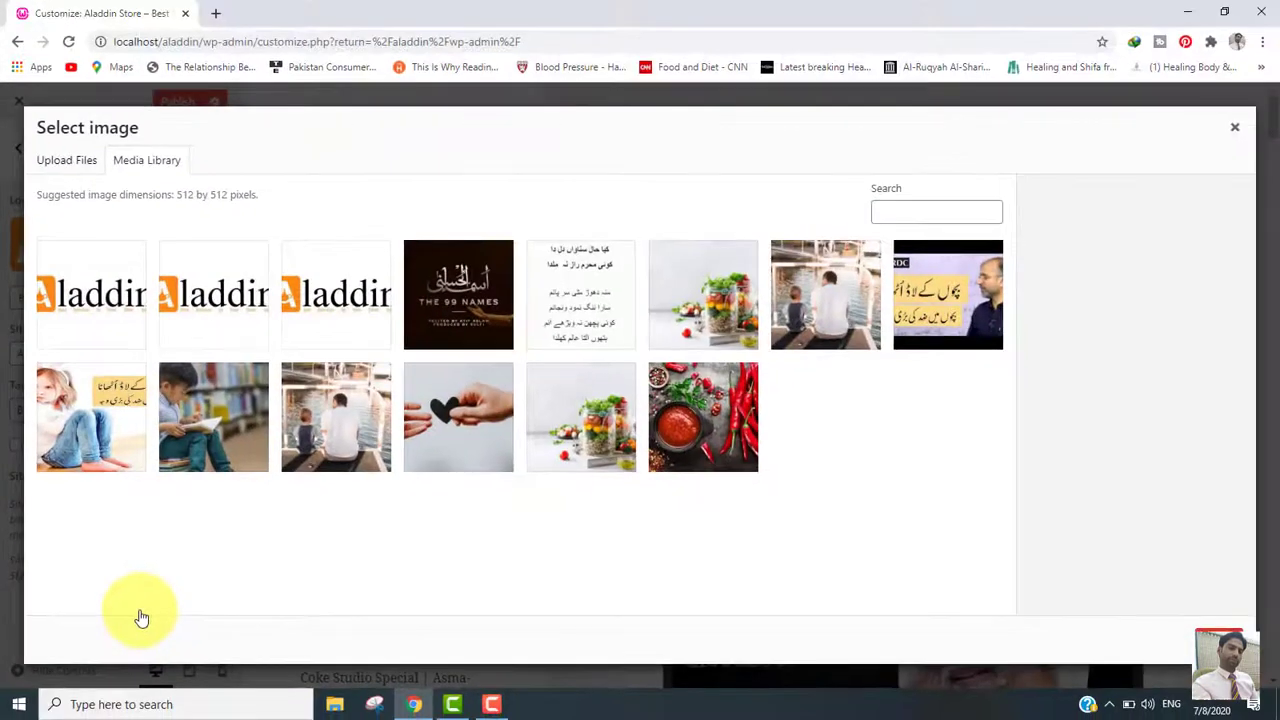
left_click(98, 292)
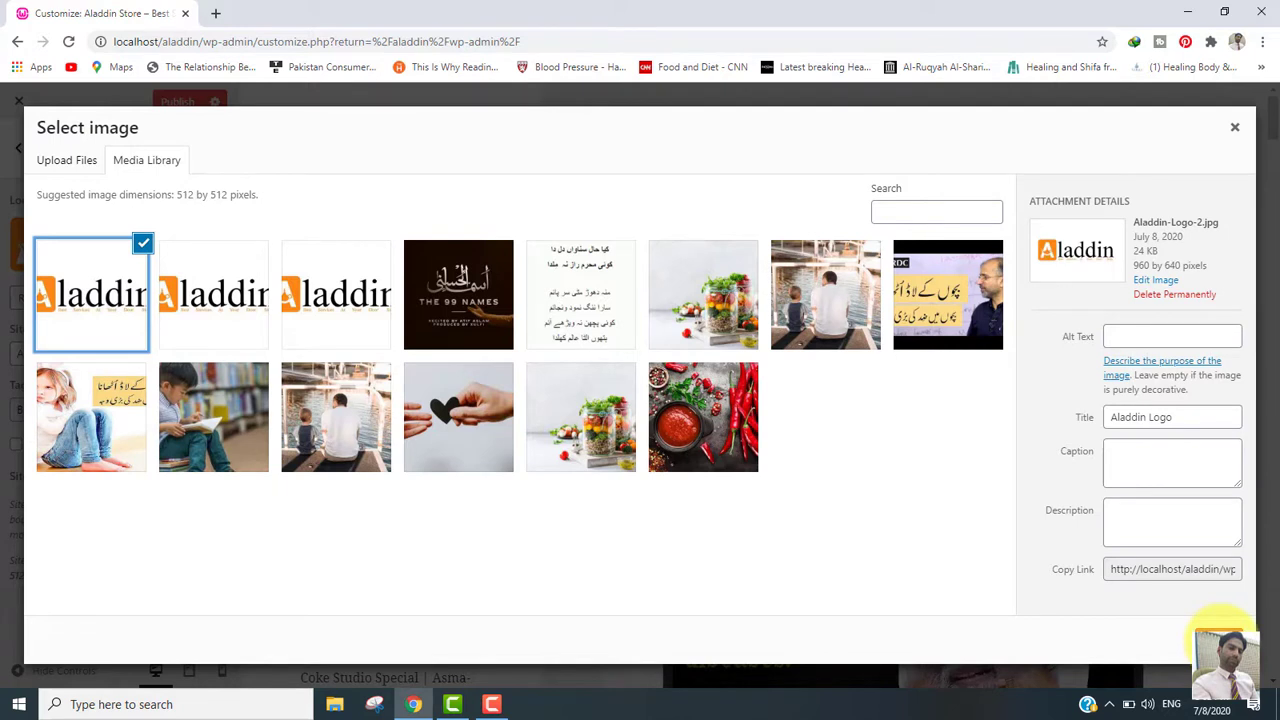
left_click(1215, 638)
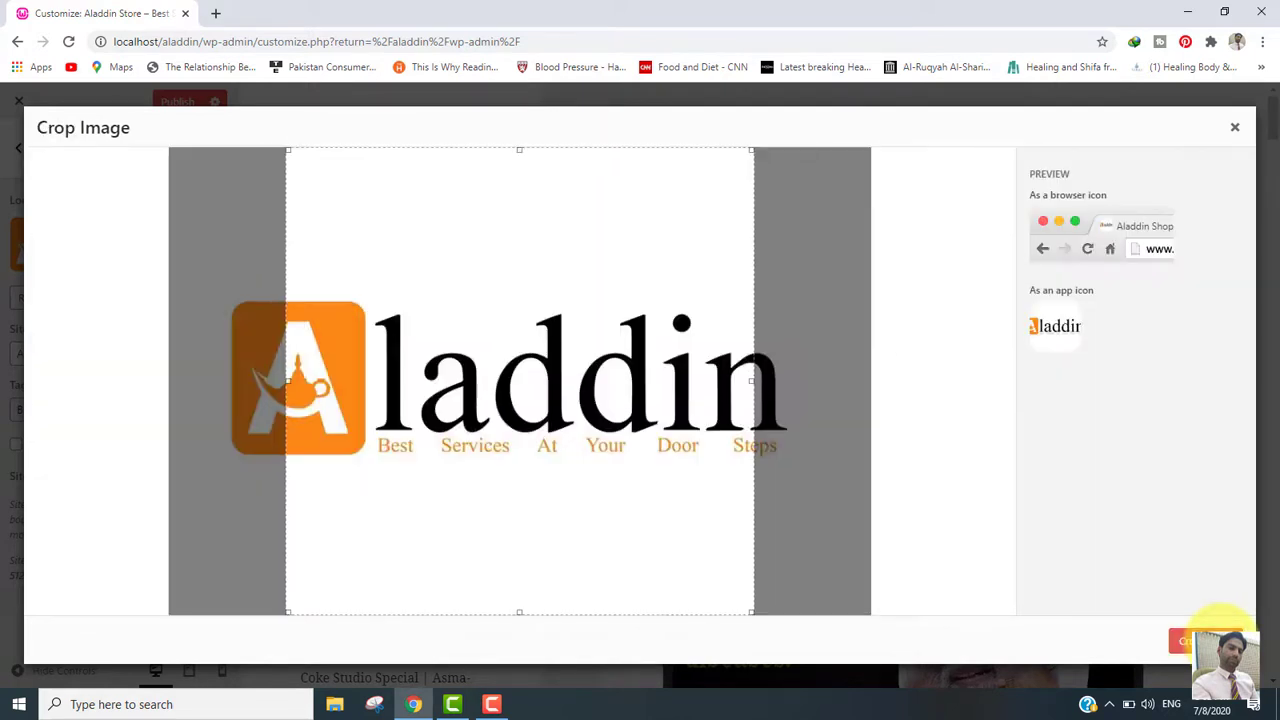
left_click_drag(429, 480, 360, 471)
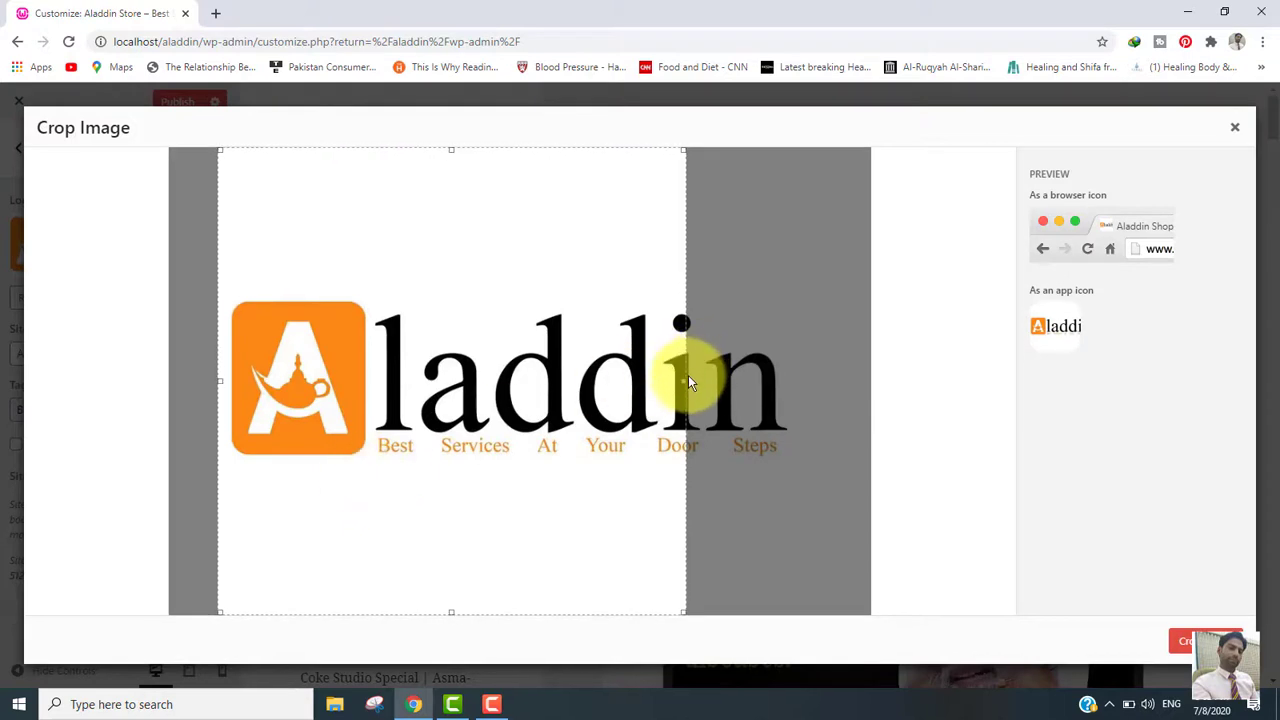
left_click_drag(684, 380, 584, 395)
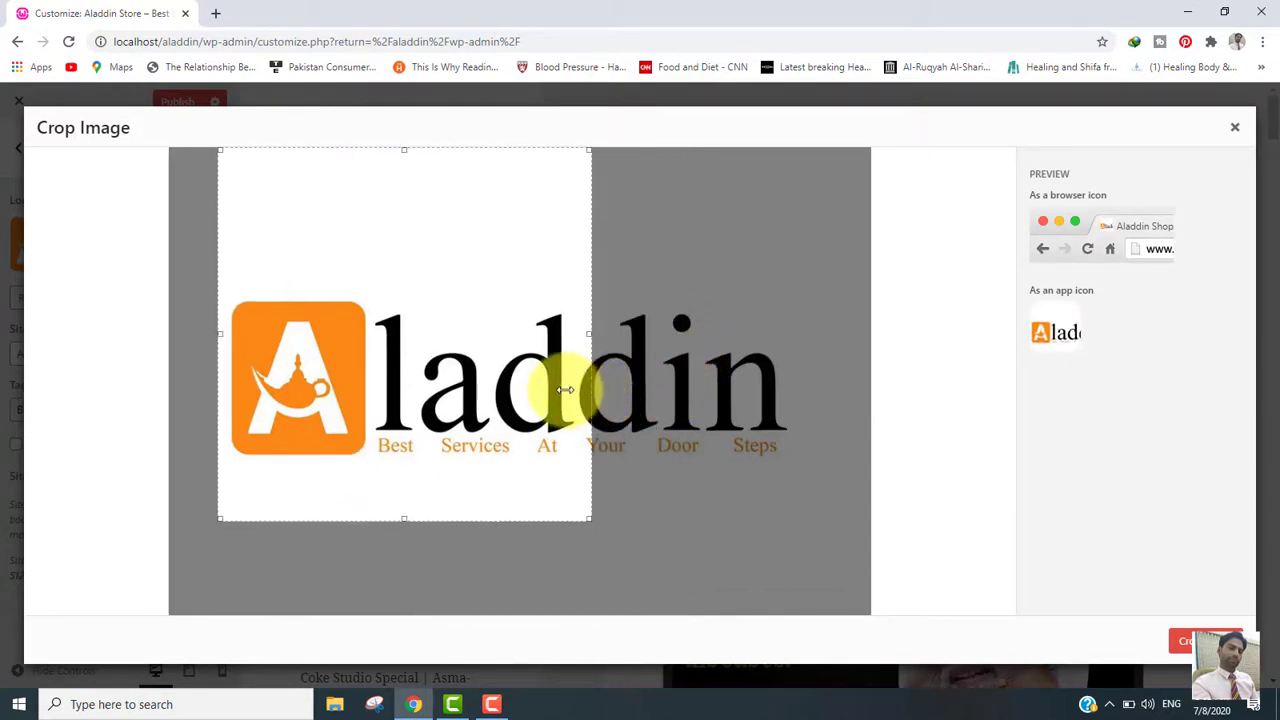
left_click_drag(504, 256, 490, 256)
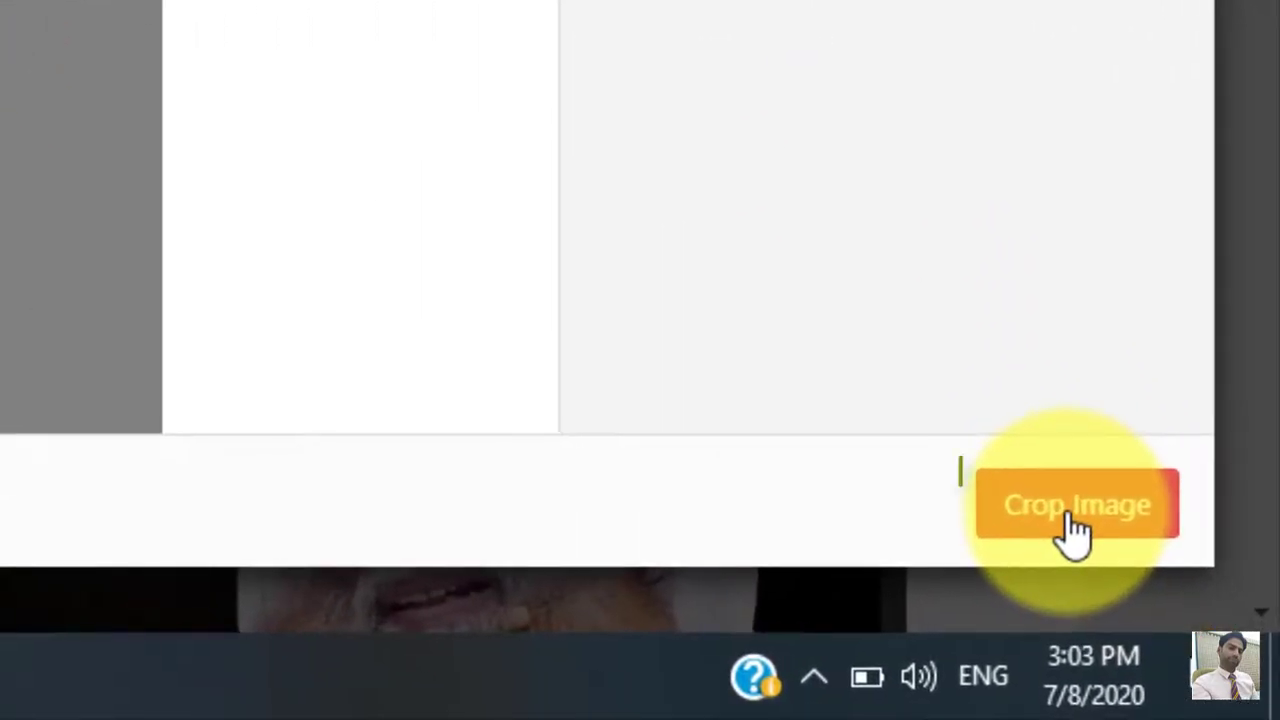
left_click(1130, 580)
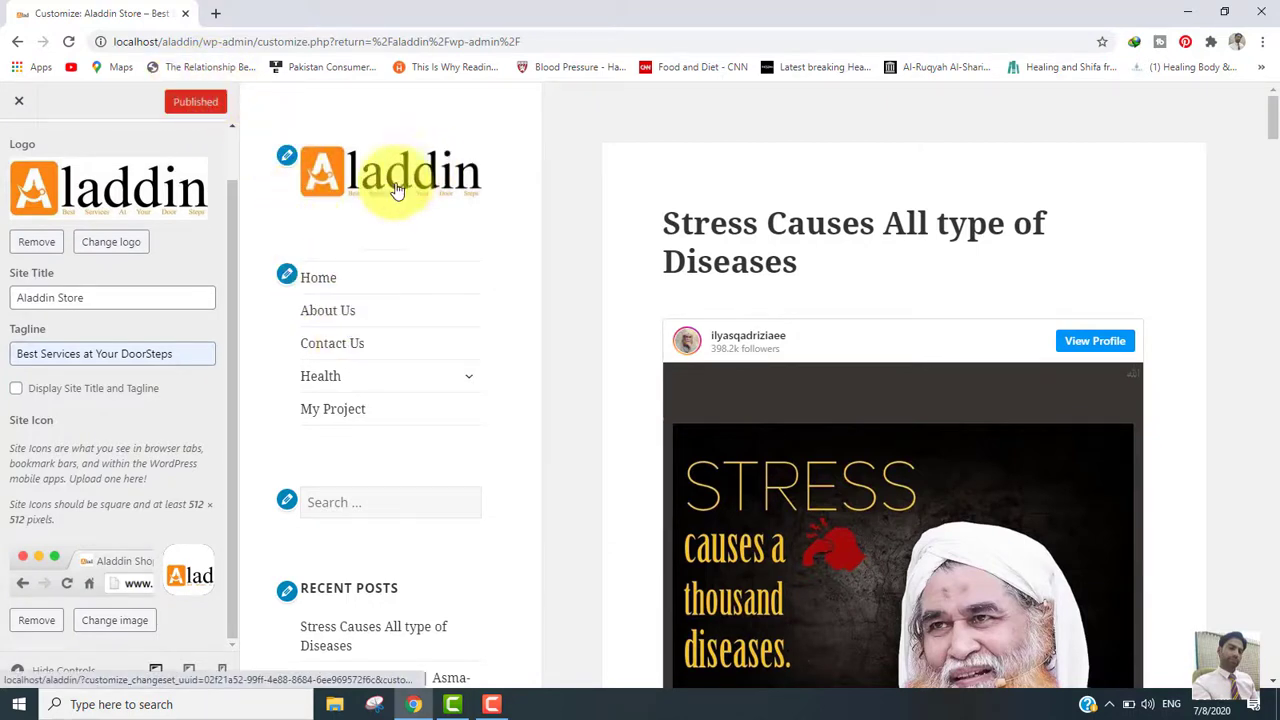
- Open the customizer's Colors settings and set the base color scheme to Dark
left_click(20, 114)
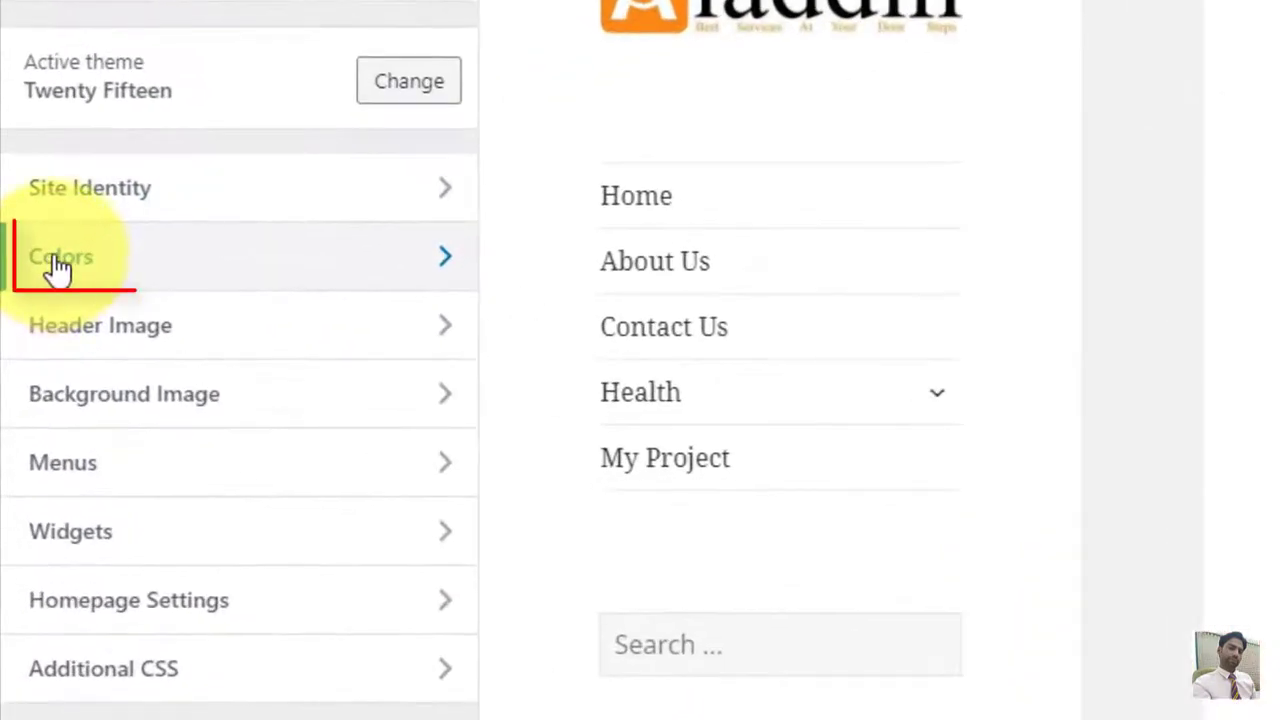
left_click(194, 281)
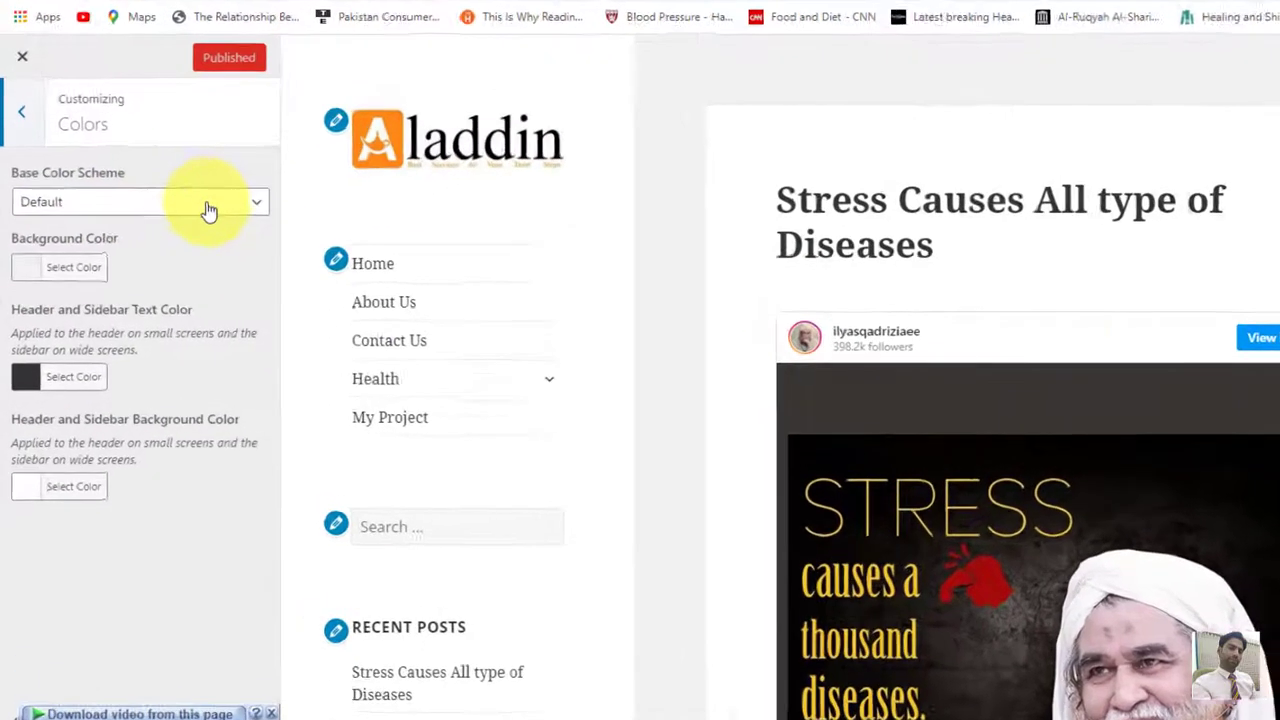
left_click(180, 231)
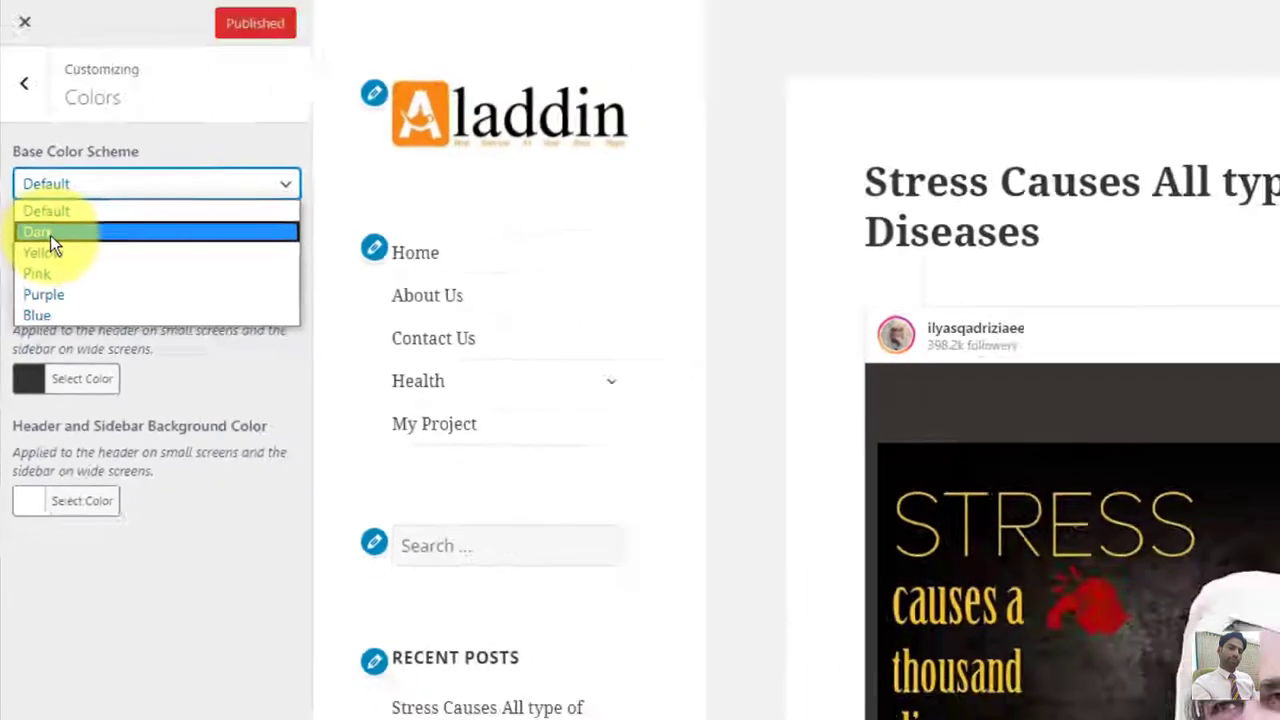
left_click(74, 173)
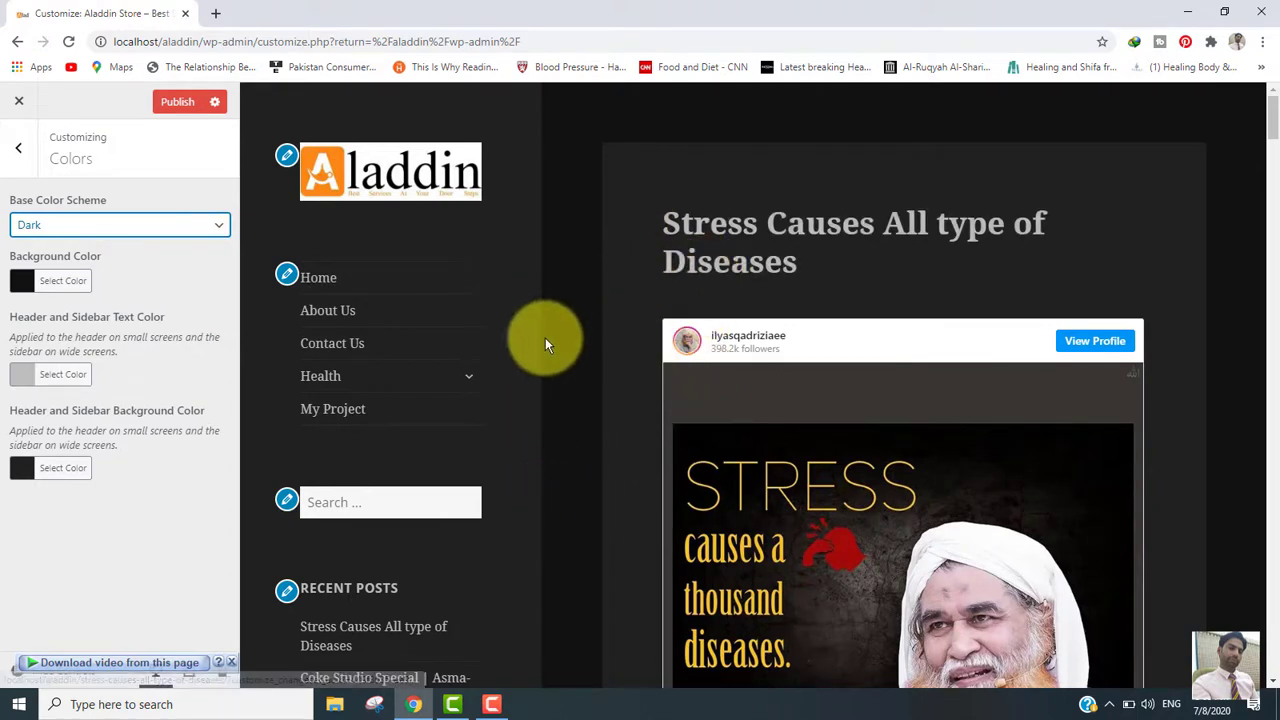
- Try out the Yellow, Pink and Purple base color schemes in succession
left_click(150, 226)
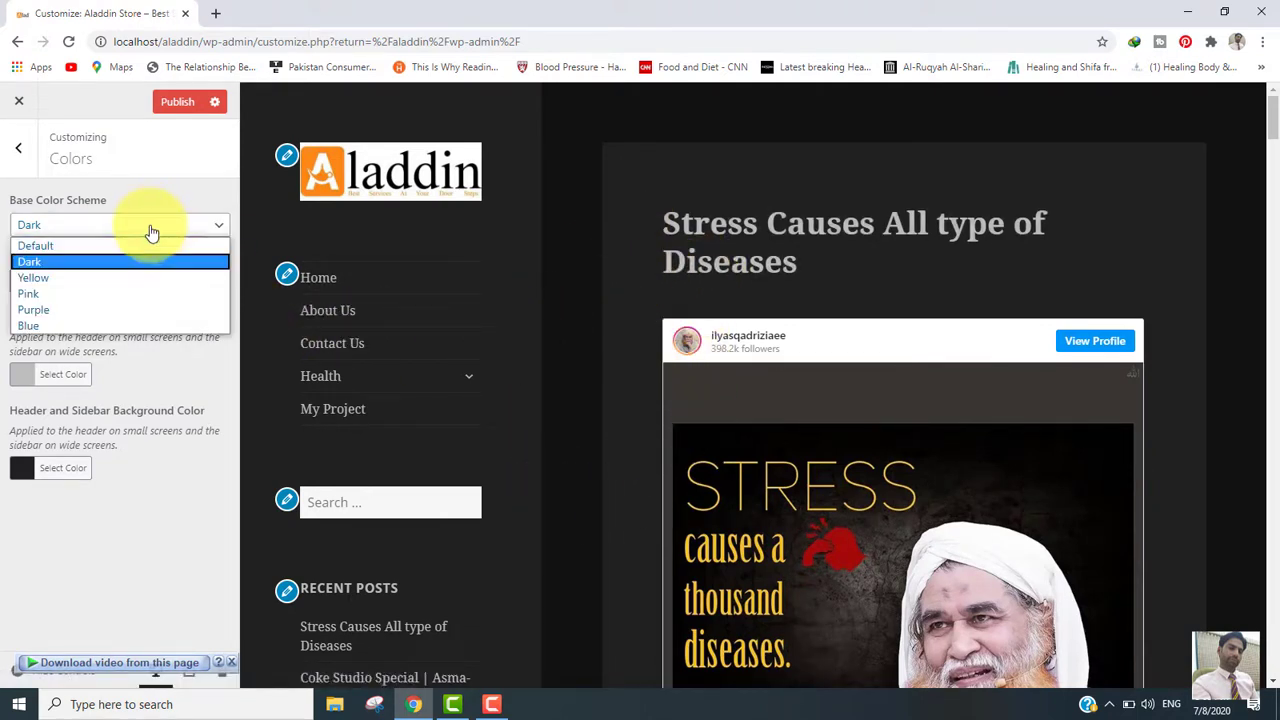
left_click(80, 287)
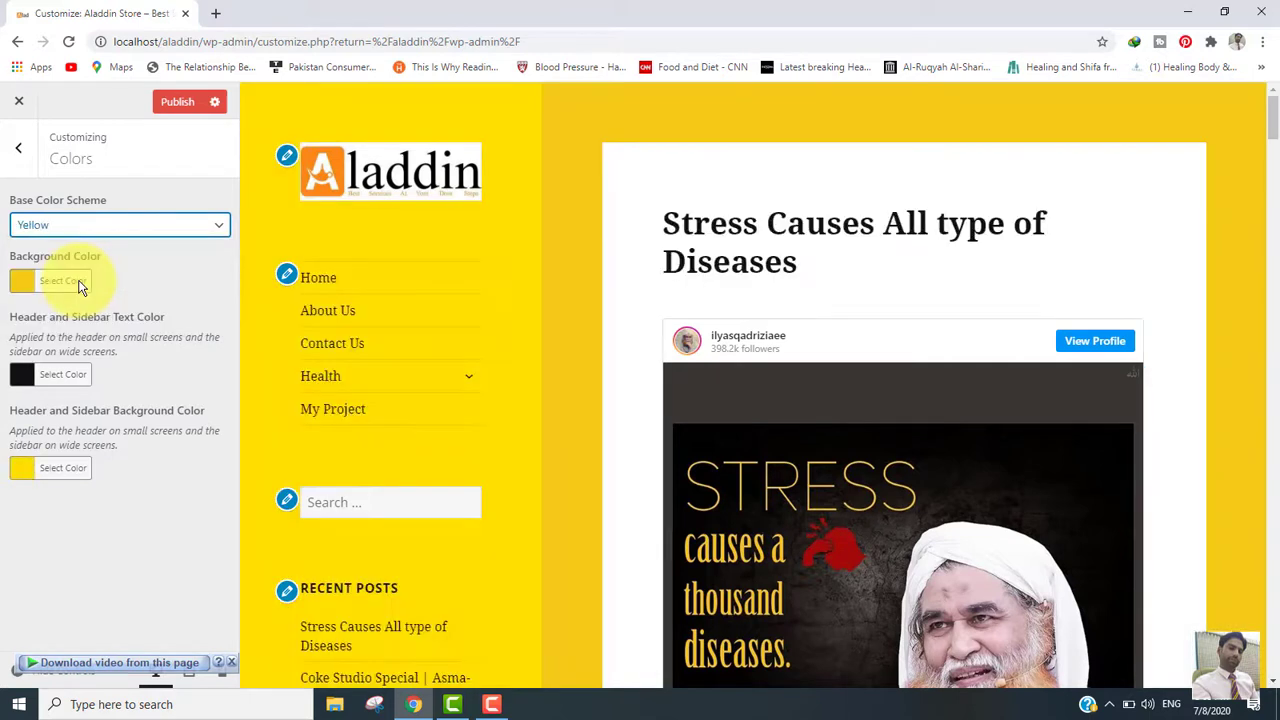
left_click(145, 228)
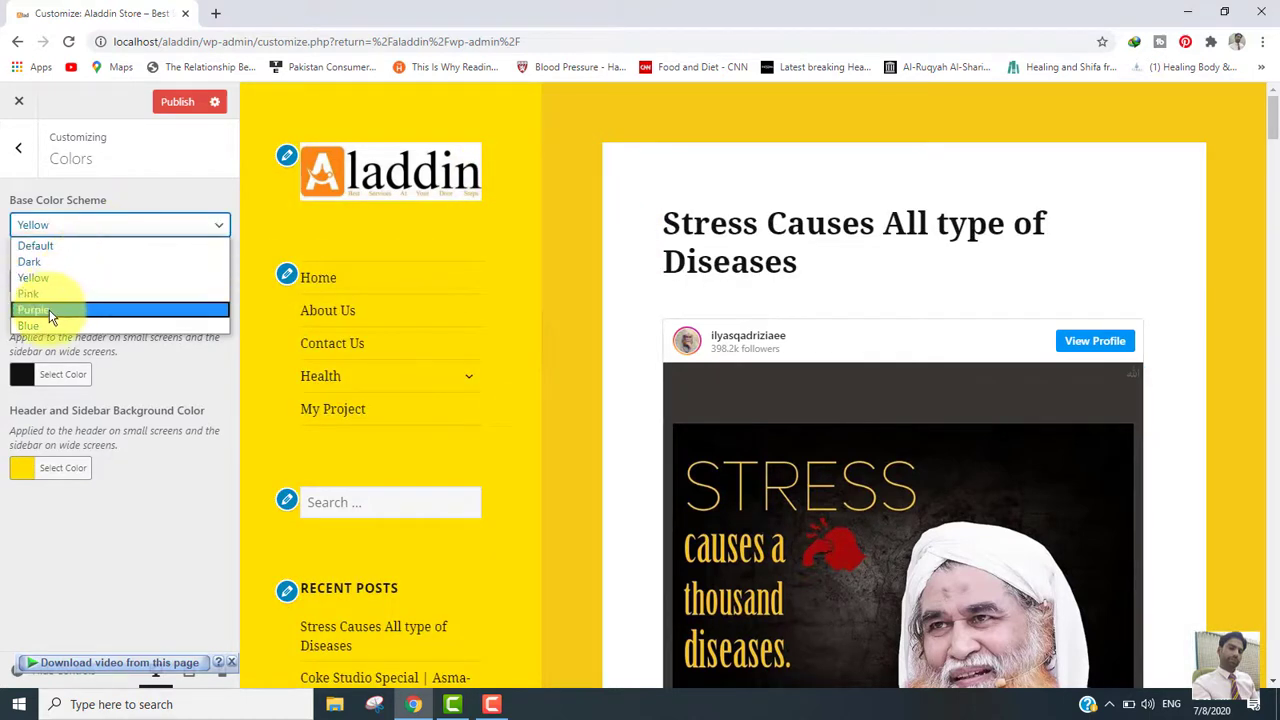
left_click(53, 294)
left_click(109, 229)
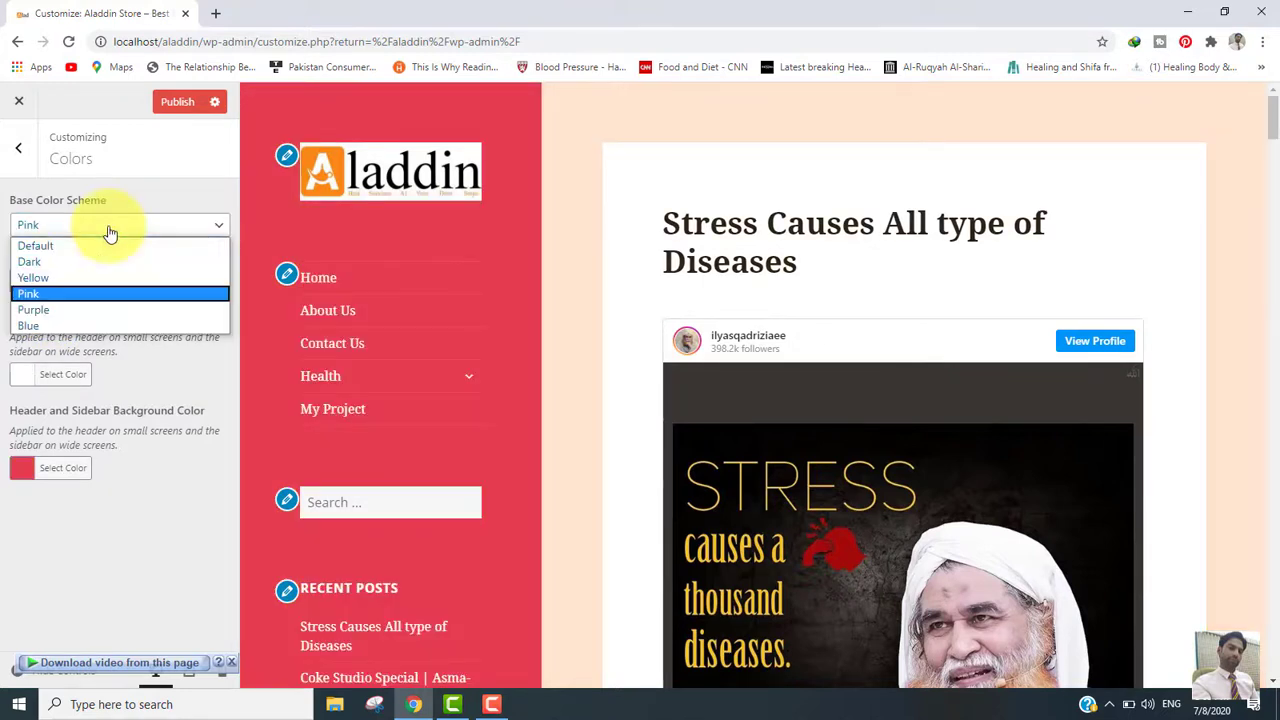
left_click(59, 311)
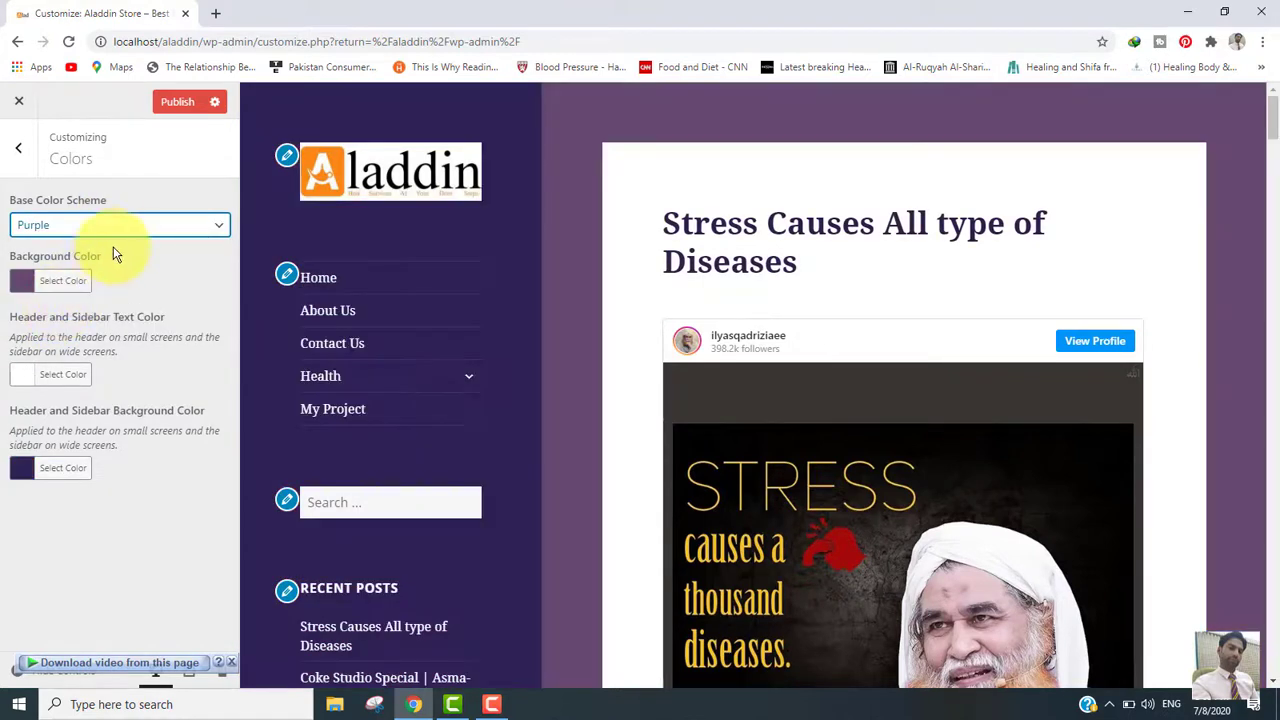
- Set the base color scheme to Blue and the background color to the preset yellow, #eeee22
left_click(145, 228)
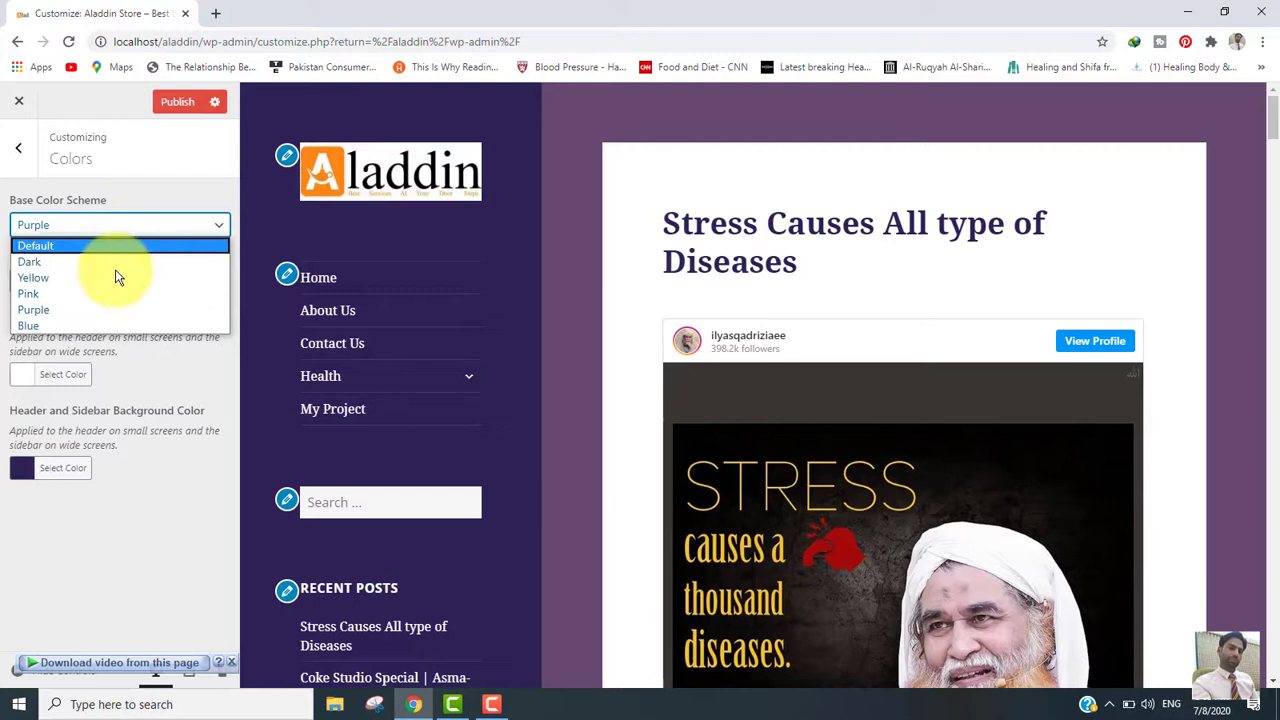
left_click(89, 329)
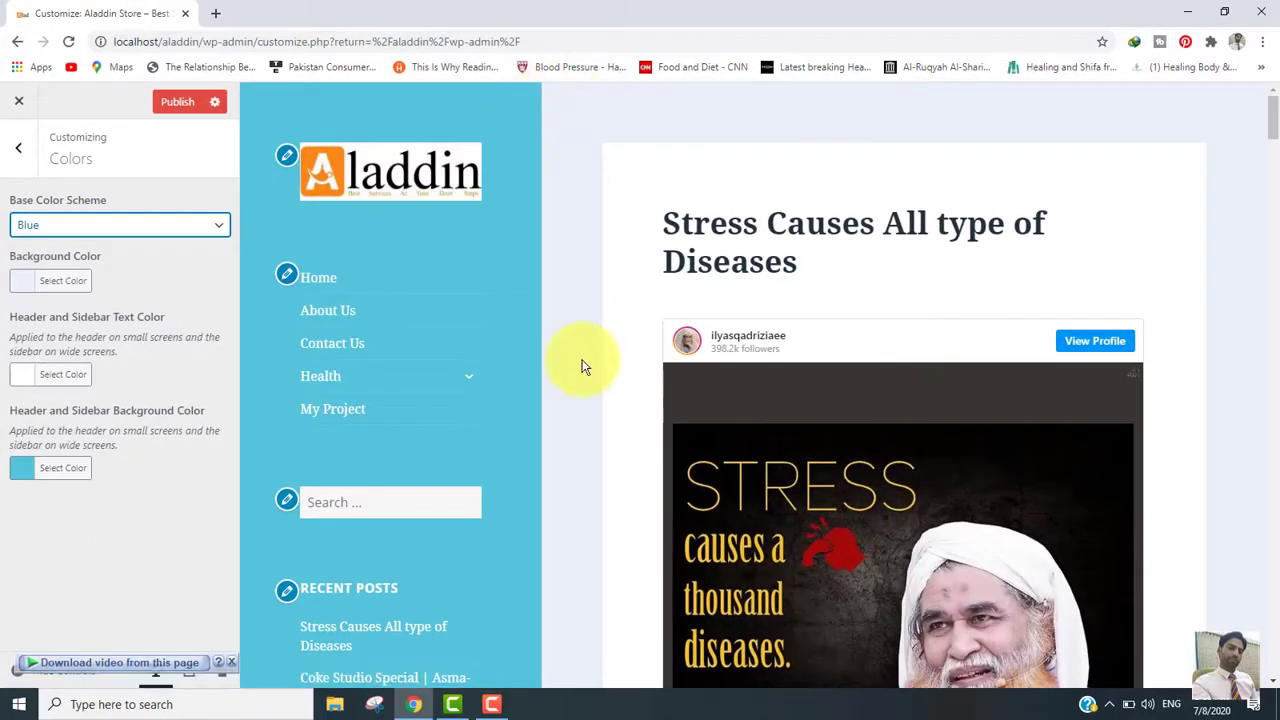
left_click(45, 283)
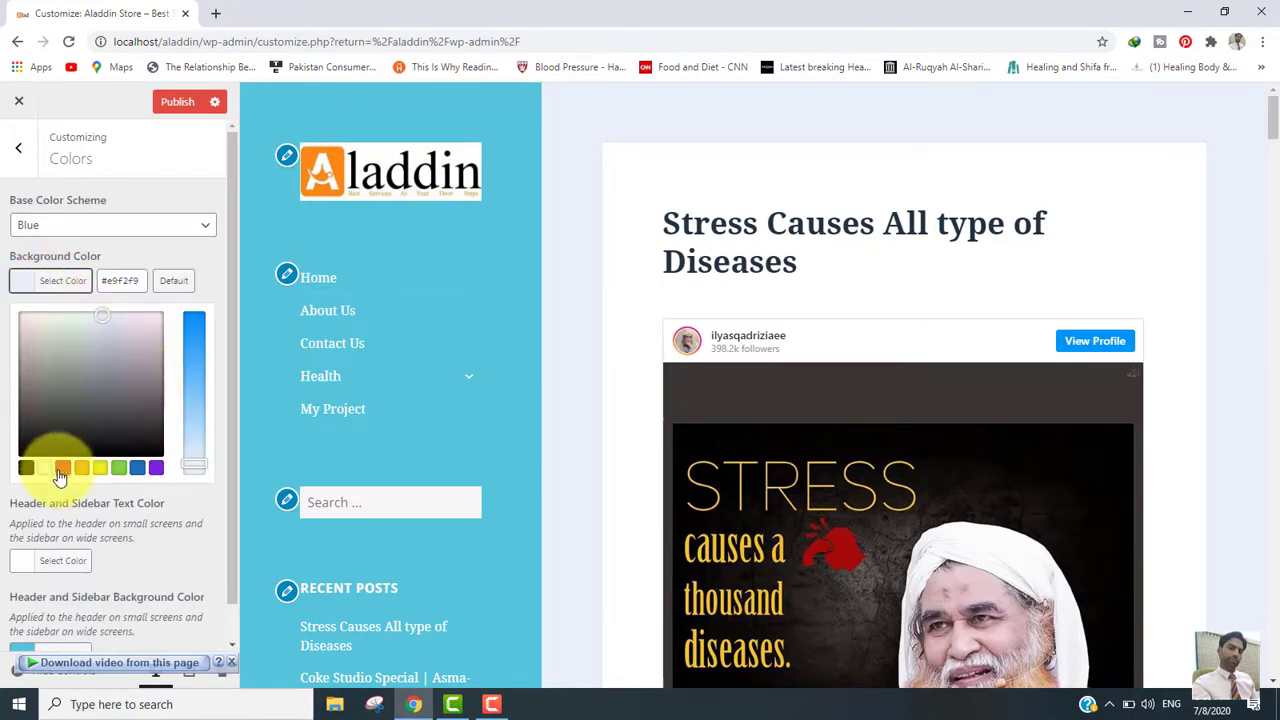
left_click(101, 468)
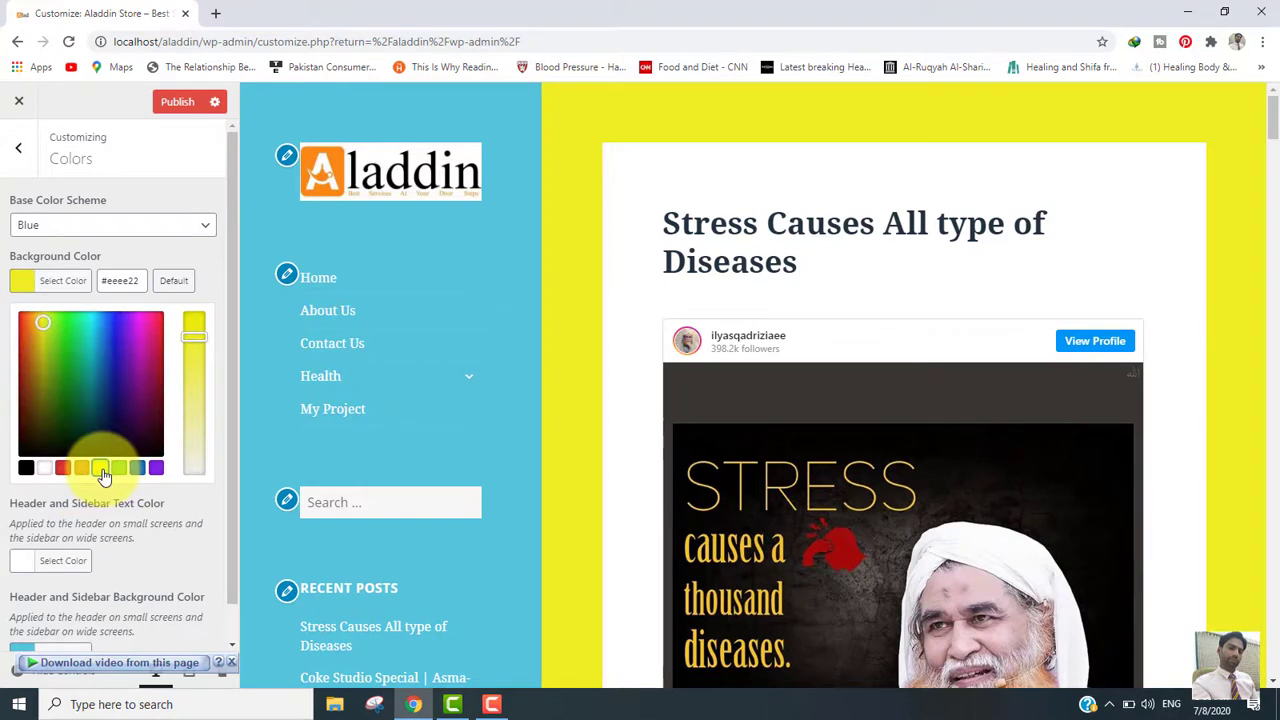
left_click(147, 257)
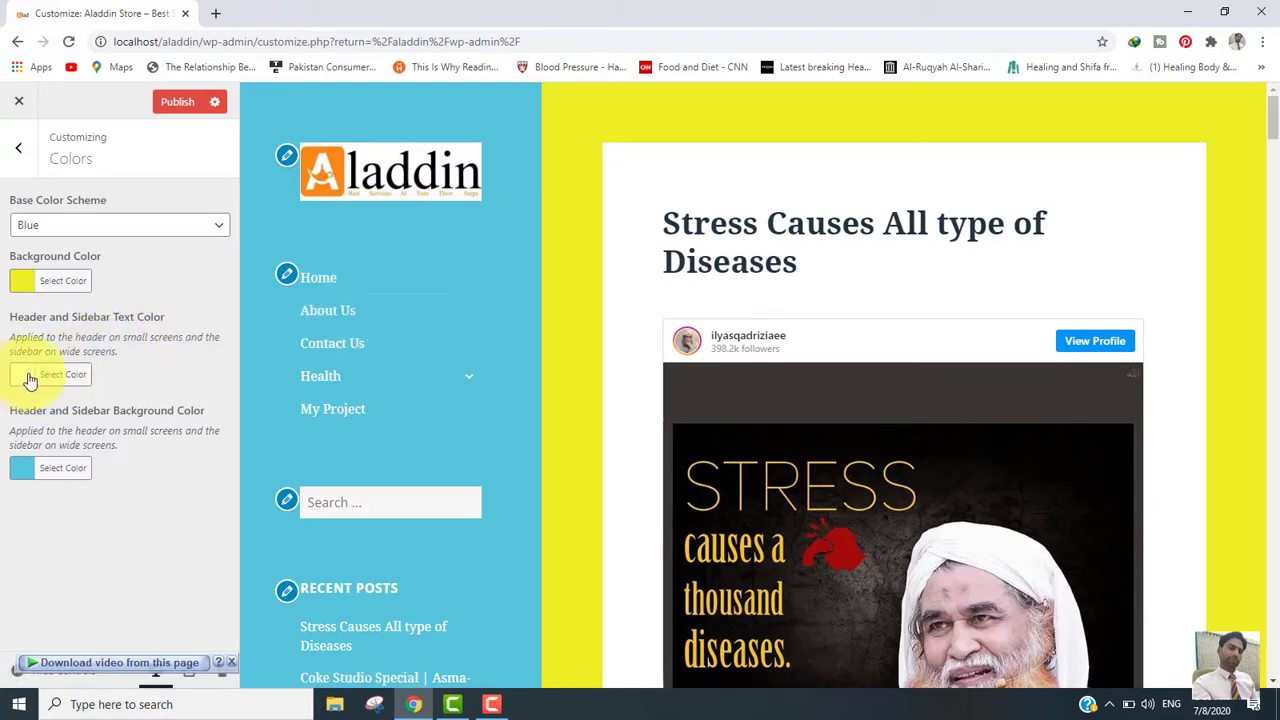
- Set the header and sidebar text color to the preset red, #dd3333
left_click(30, 378)
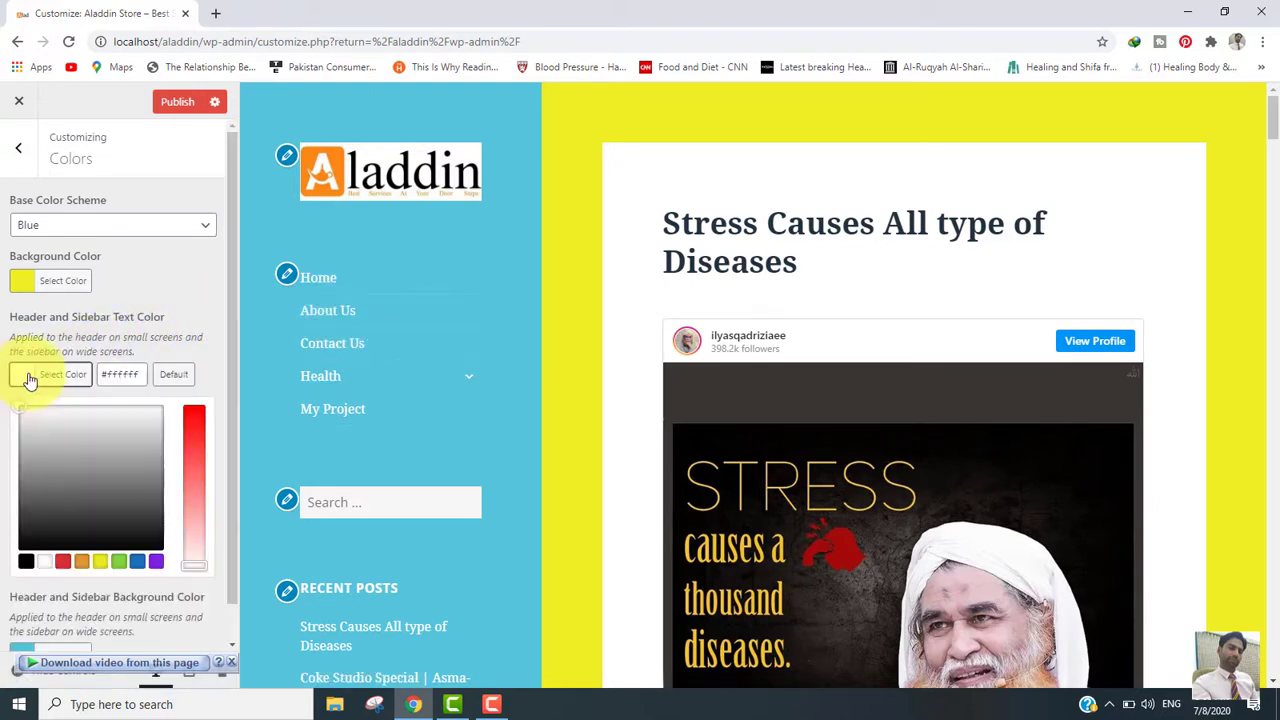
left_click(62, 562)
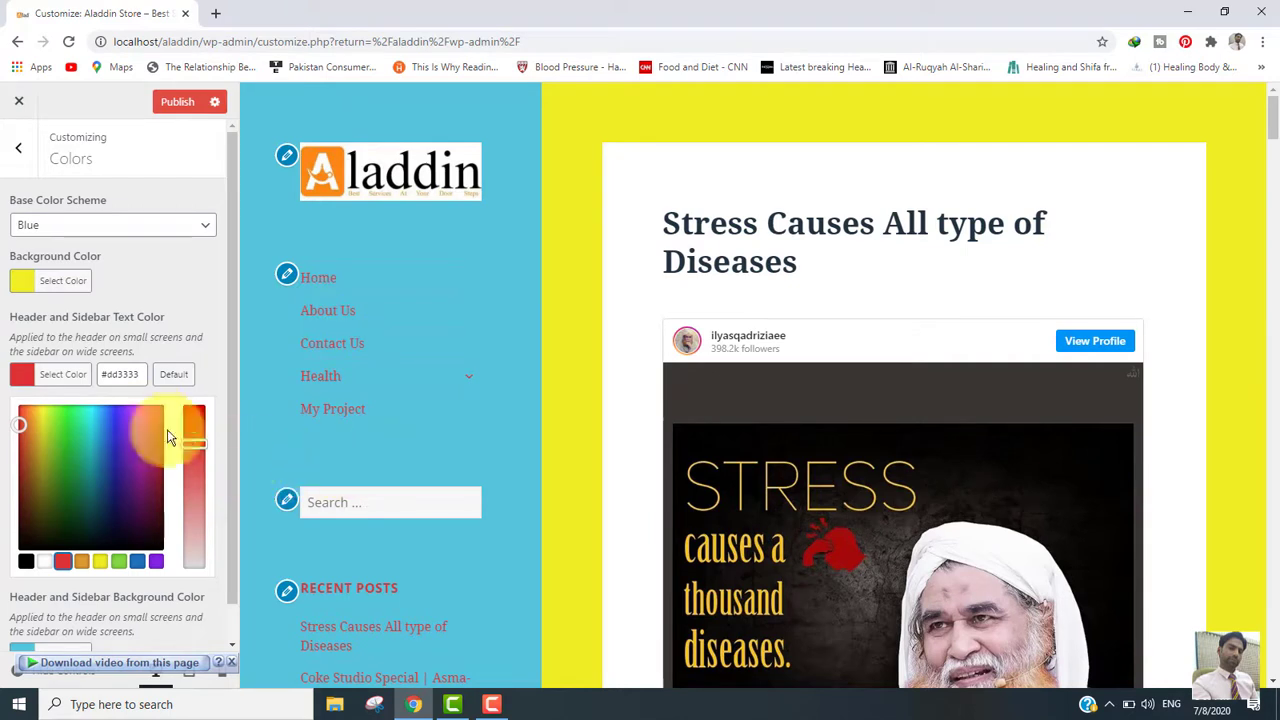
left_click(3, 455)
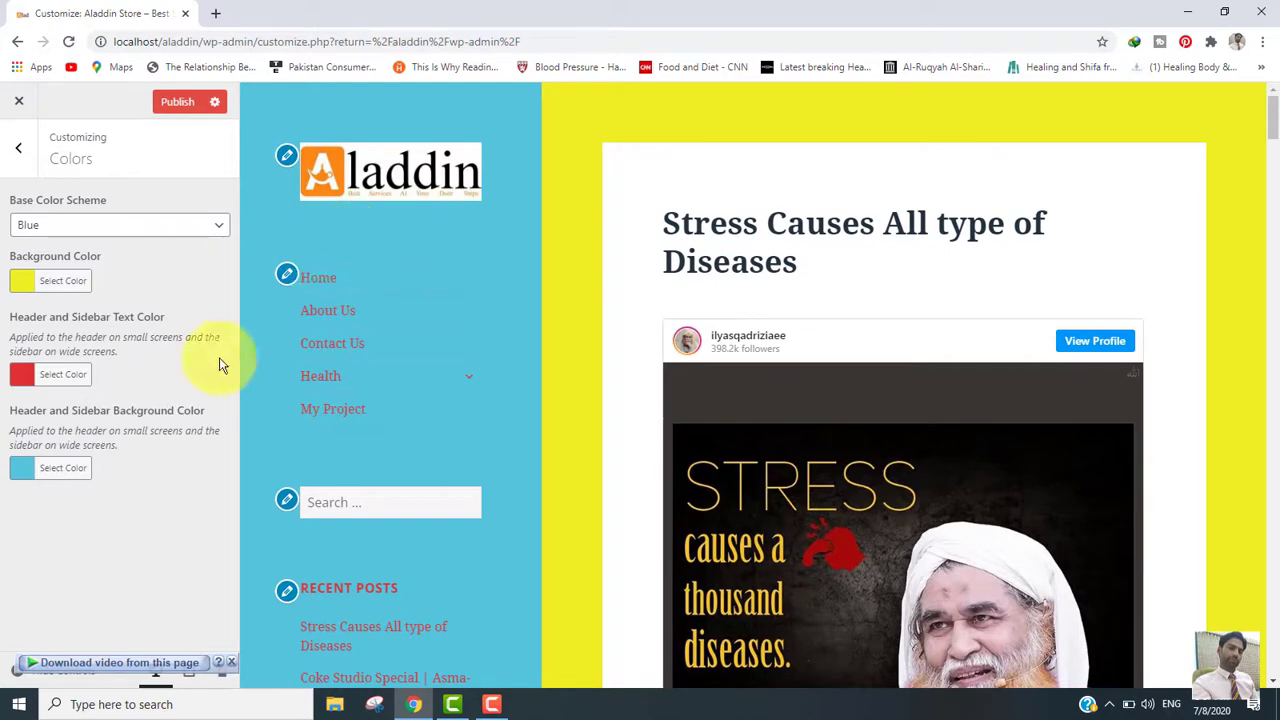
- Set the header and sidebar background color to a dark green, #017f5f
left_click(26, 474)
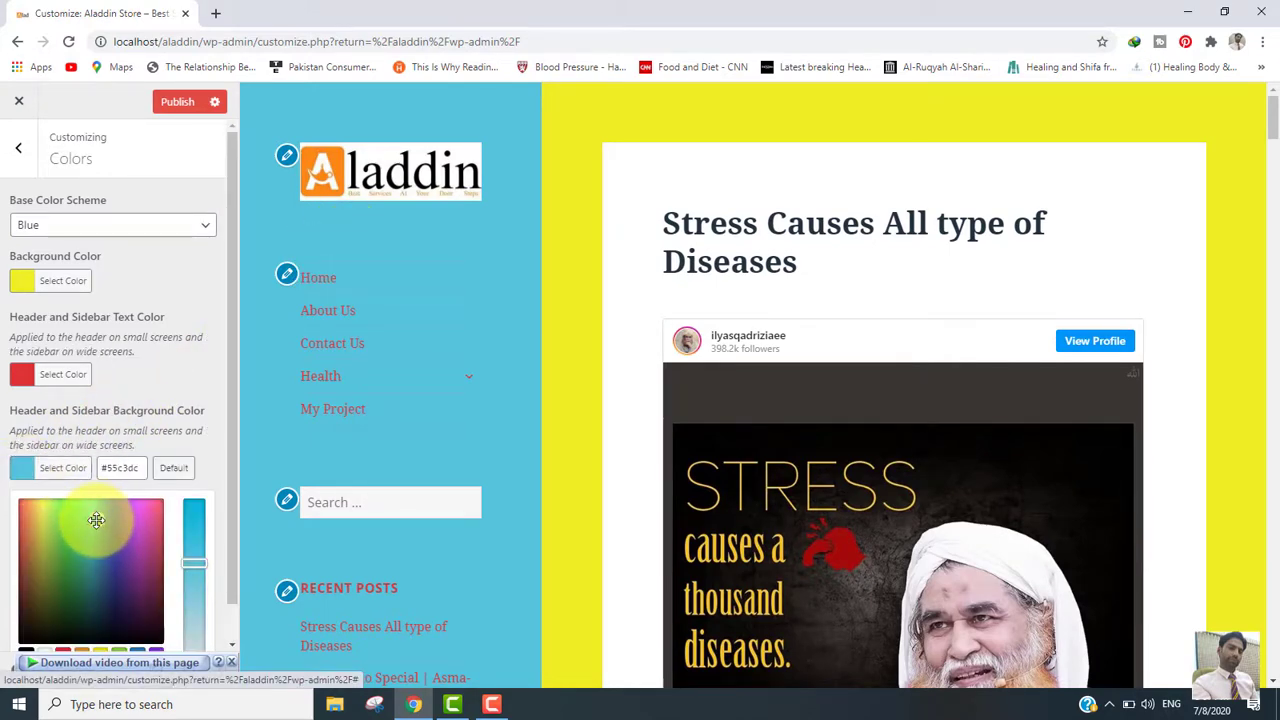
left_click_drag(96, 519, 86, 573)
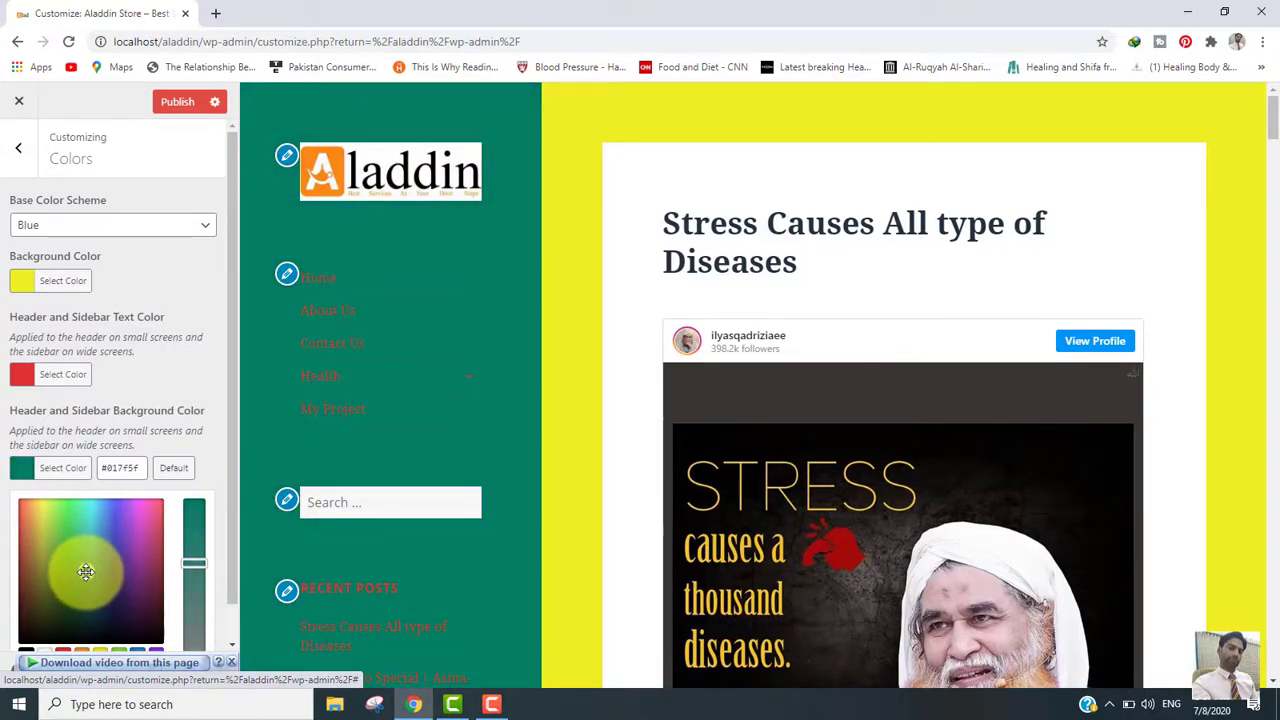
left_click(198, 376)
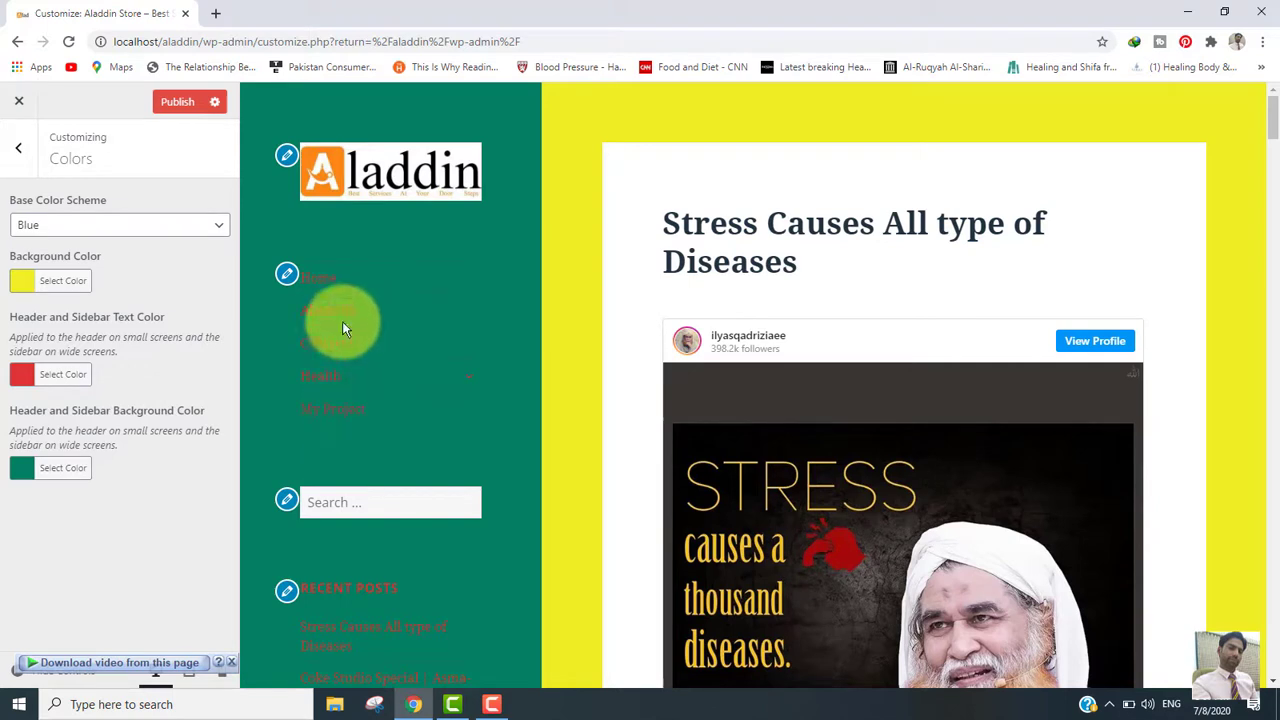
- Change the header and sidebar text color to a light cyan, #37ddef
left_click(33, 377)
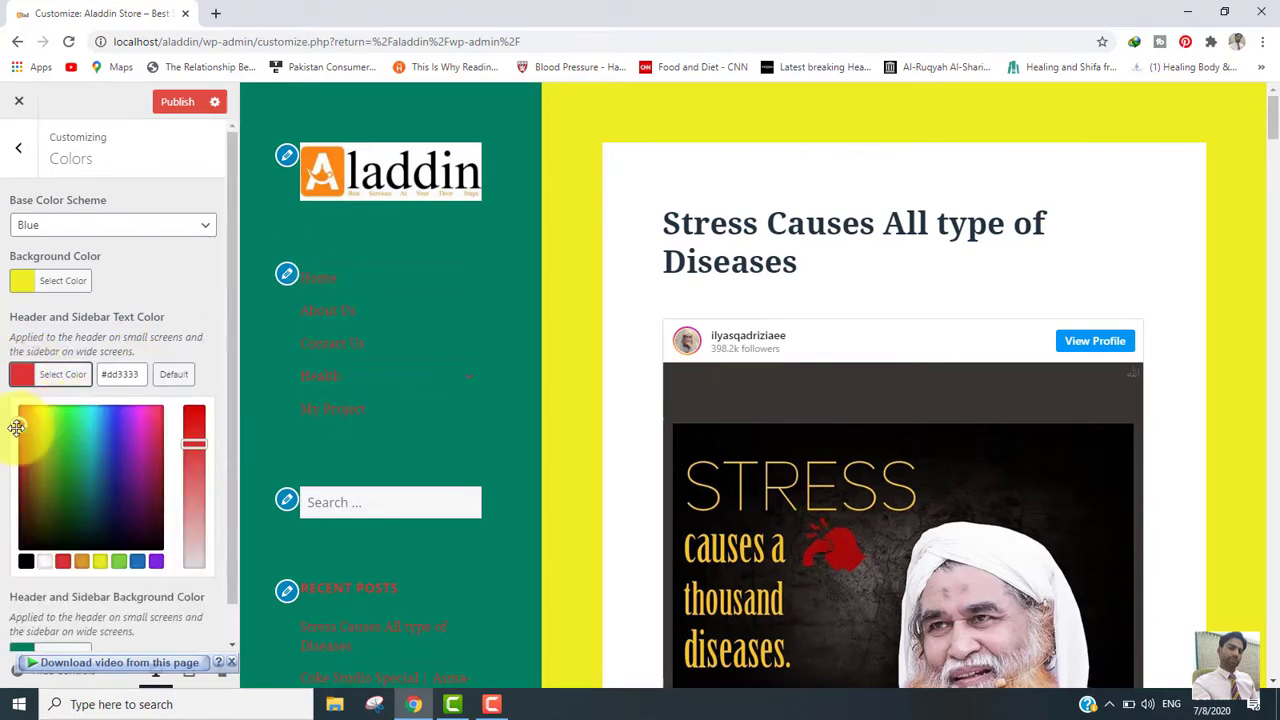
left_click_drag(16, 427, 92, 417)
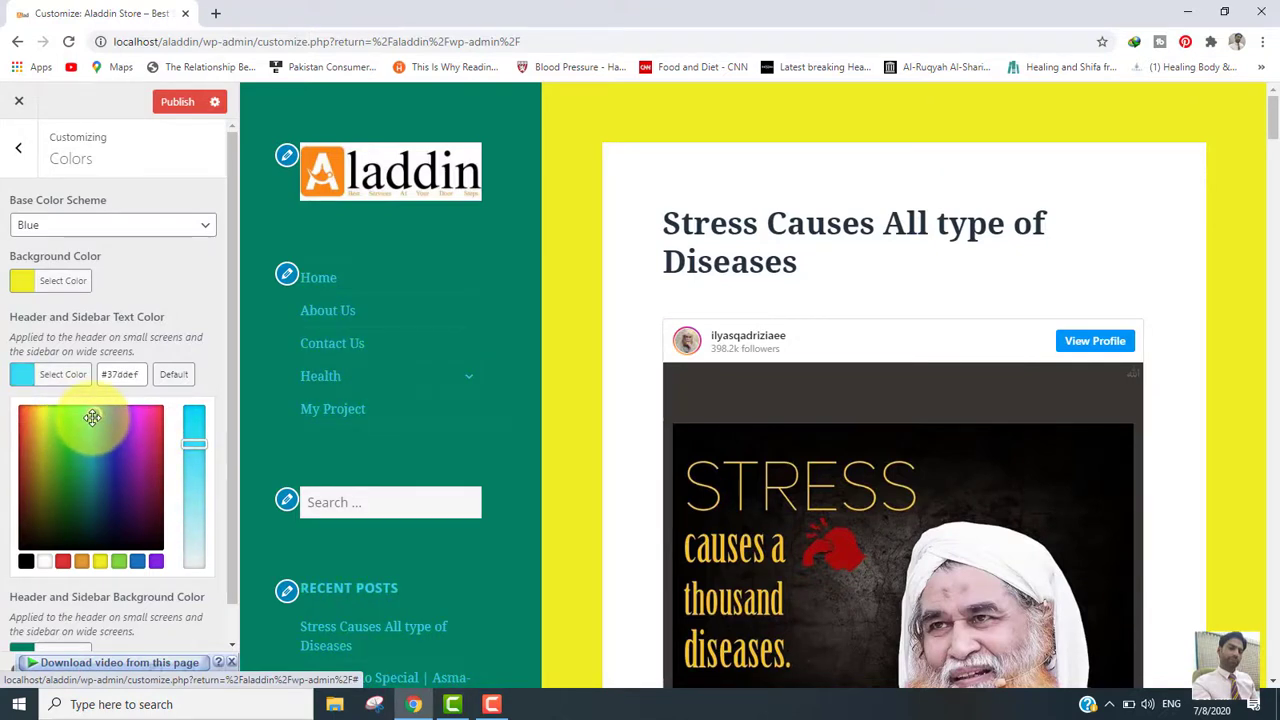
left_click(167, 269)
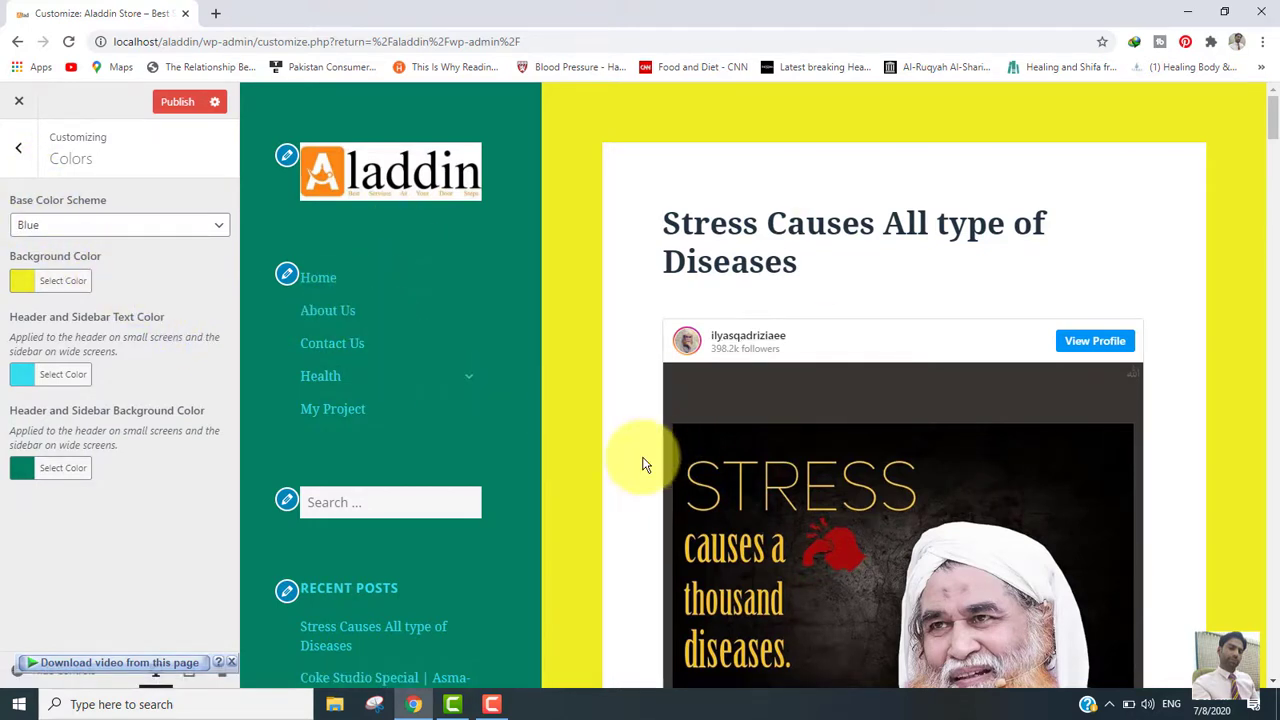
- Add the photo of hands holding a black heart from the media library as the header image, cropped with the heart in the middle
left_click(22, 152)
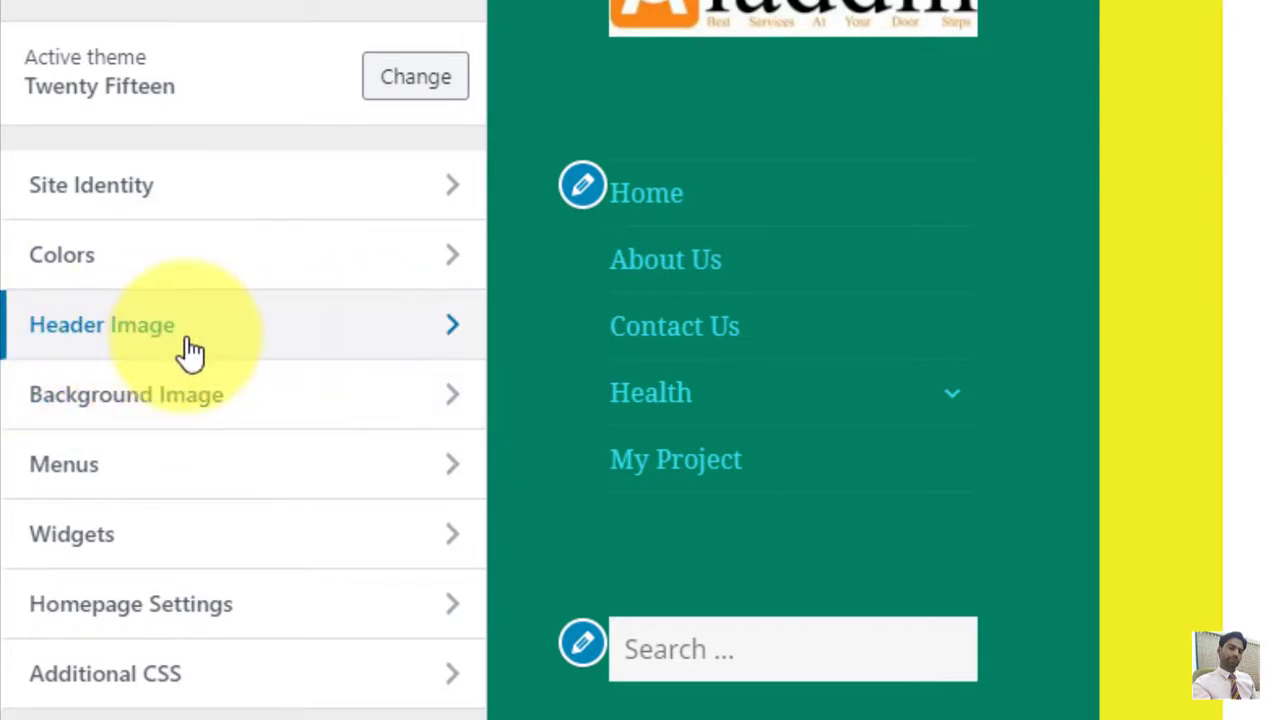
left_click(424, 320)
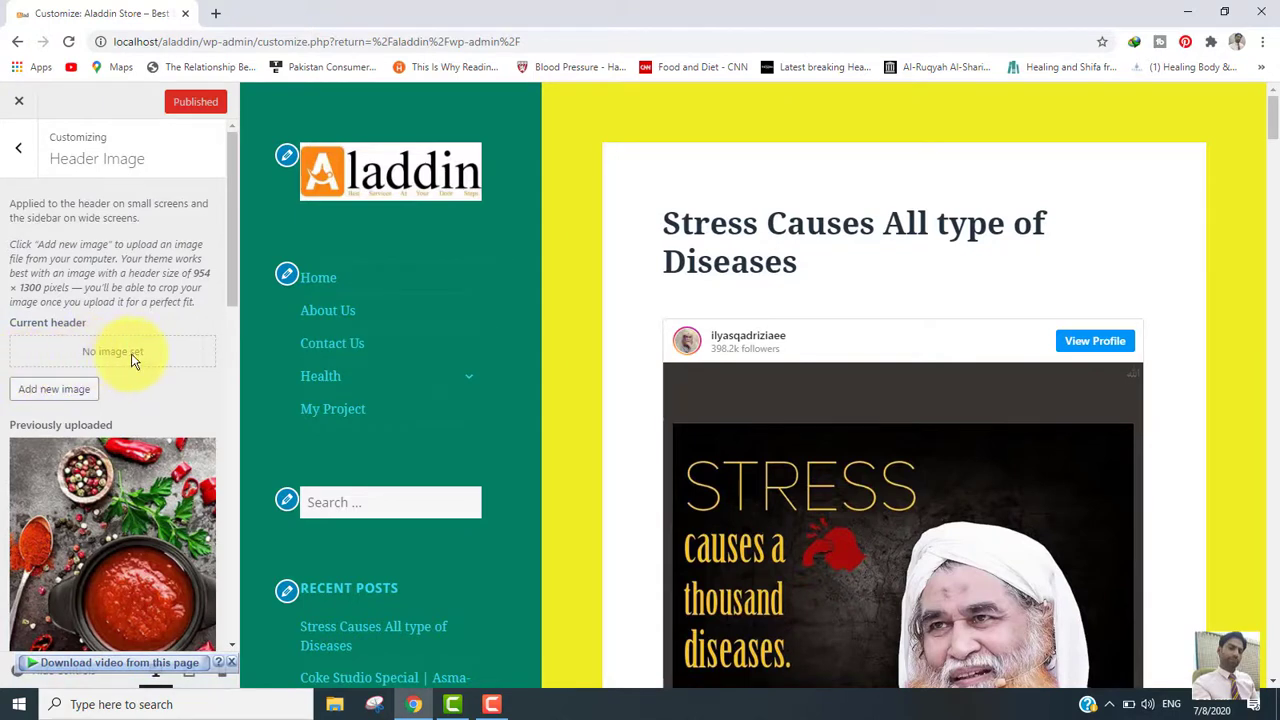
left_click(52, 390)
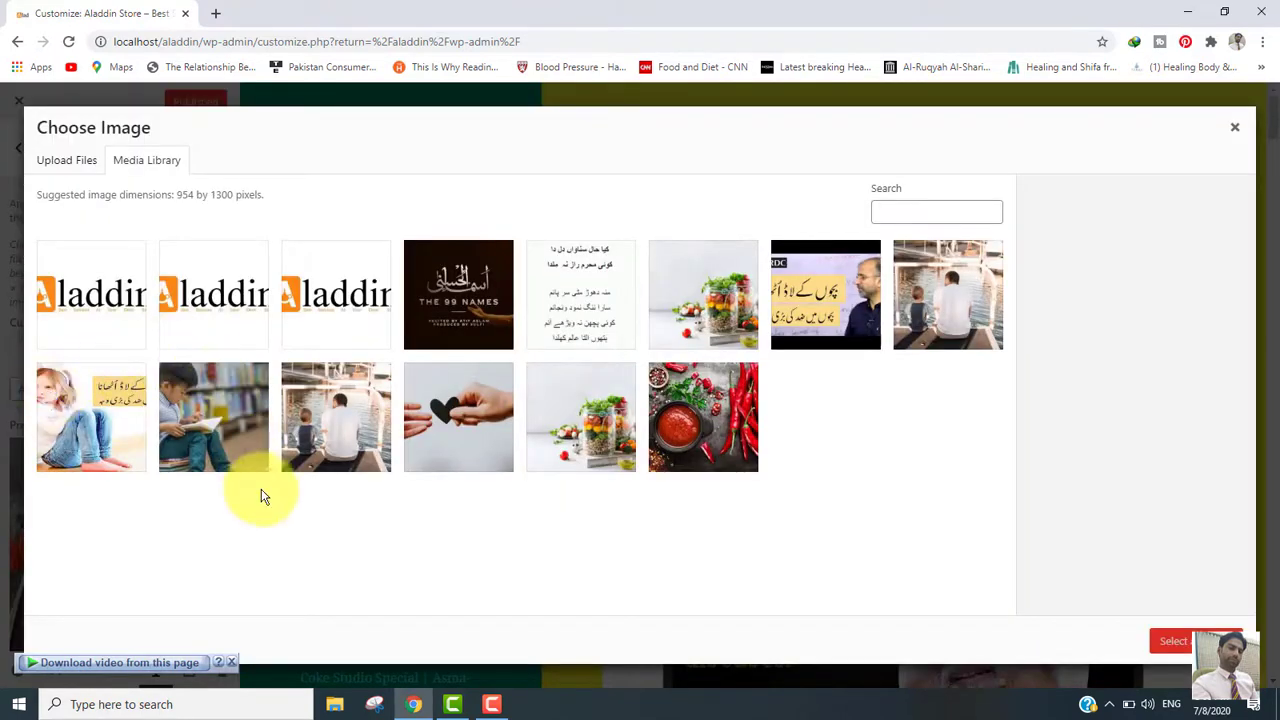
left_click(445, 415)
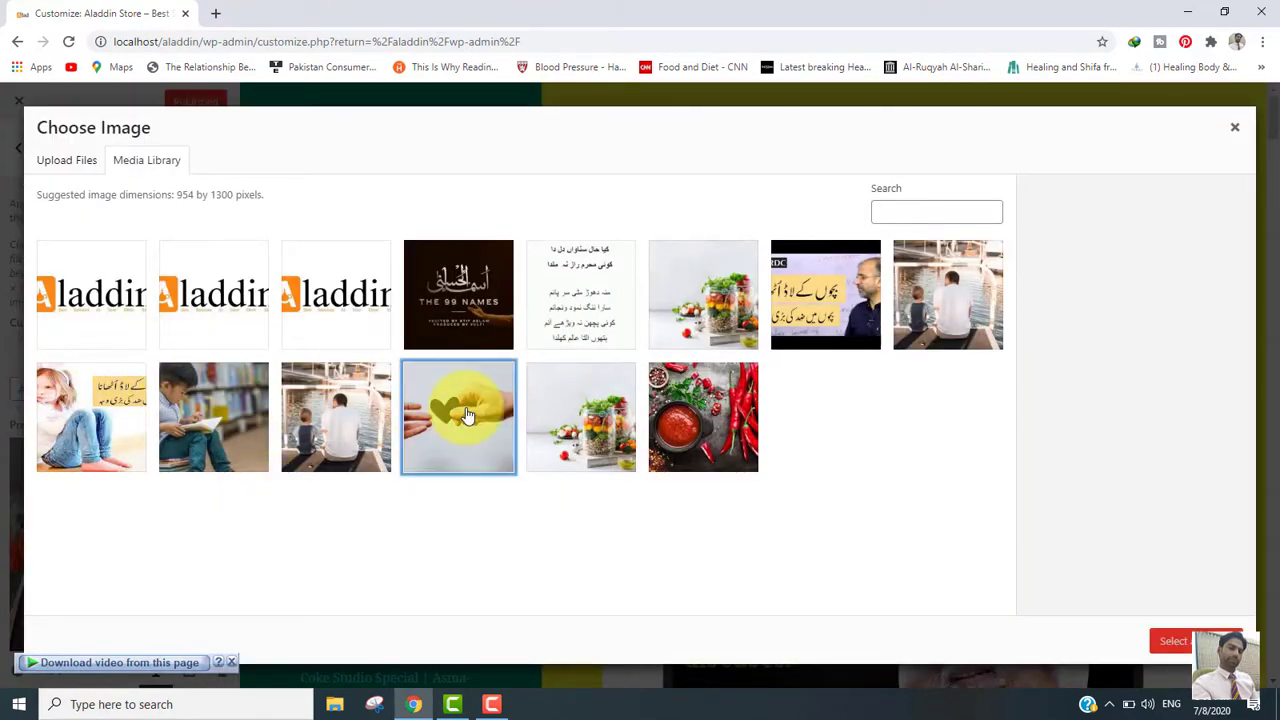
left_click(1188, 645)
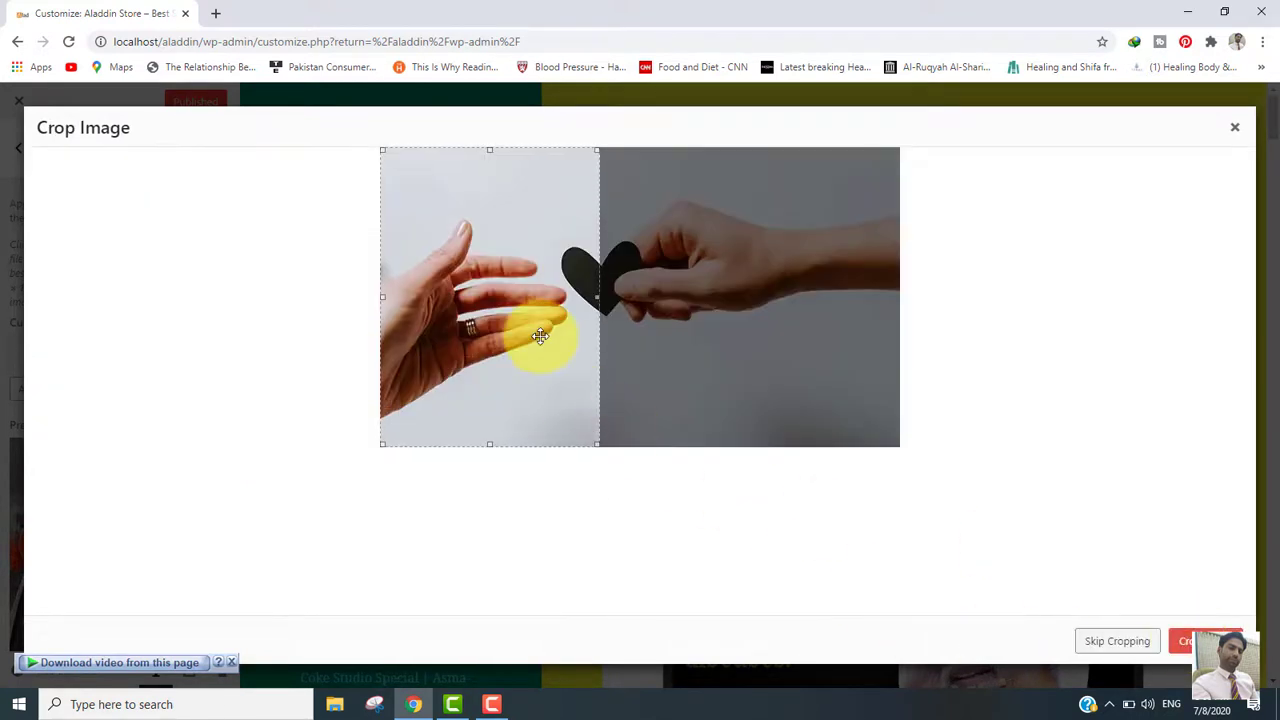
left_click_drag(538, 334, 631, 314)
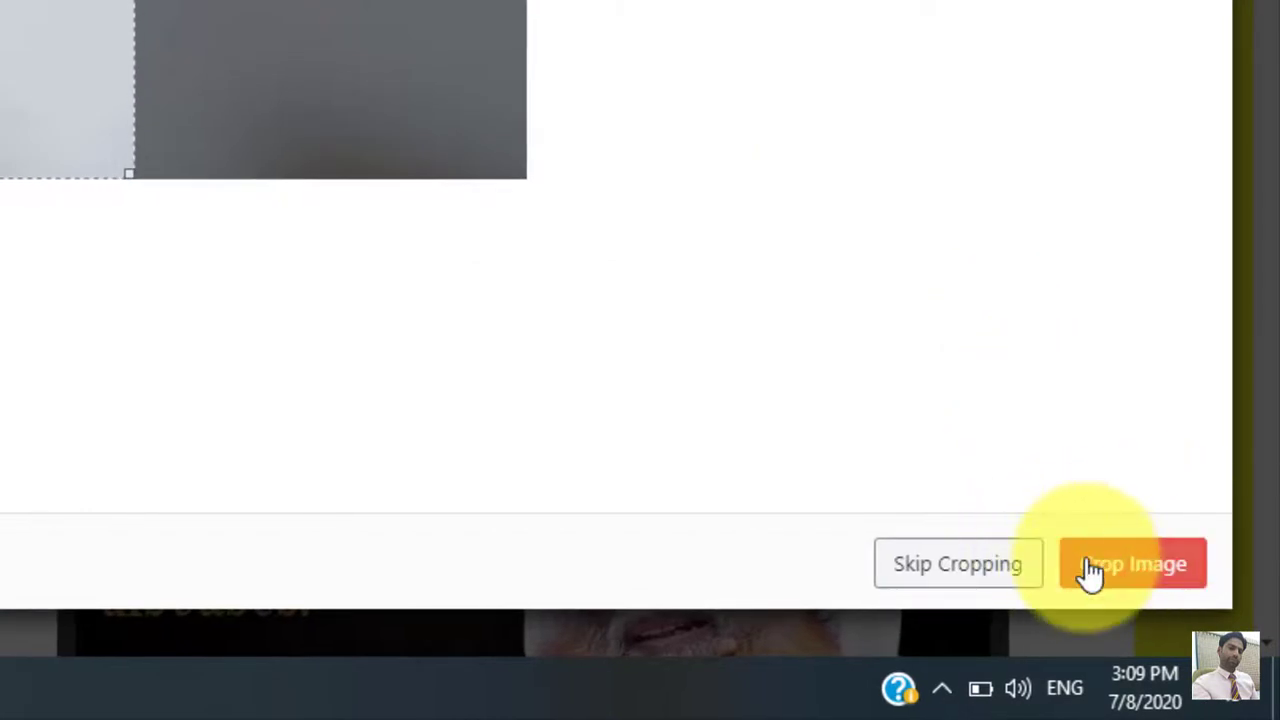
left_click(1157, 574)
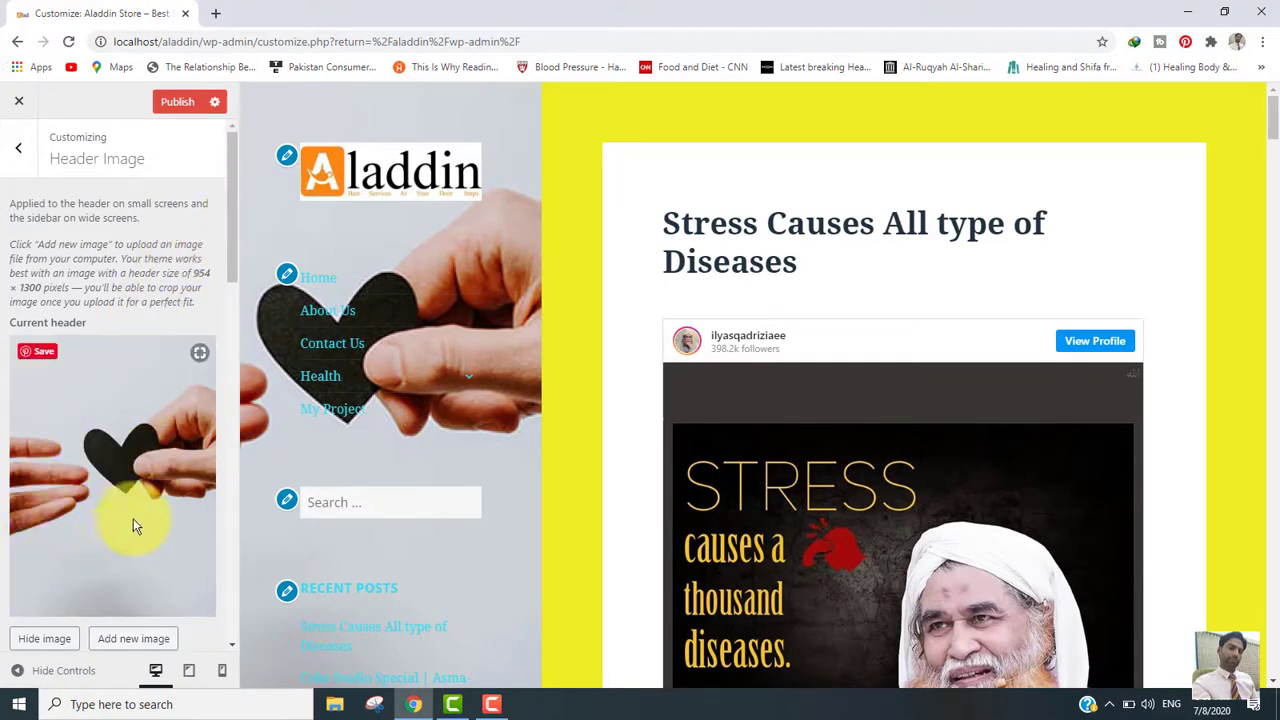
- Try the previously uploaded red chili sauce photo as the header image, and switch back to the black heart photo
left_click_drag(229, 246, 230, 468)
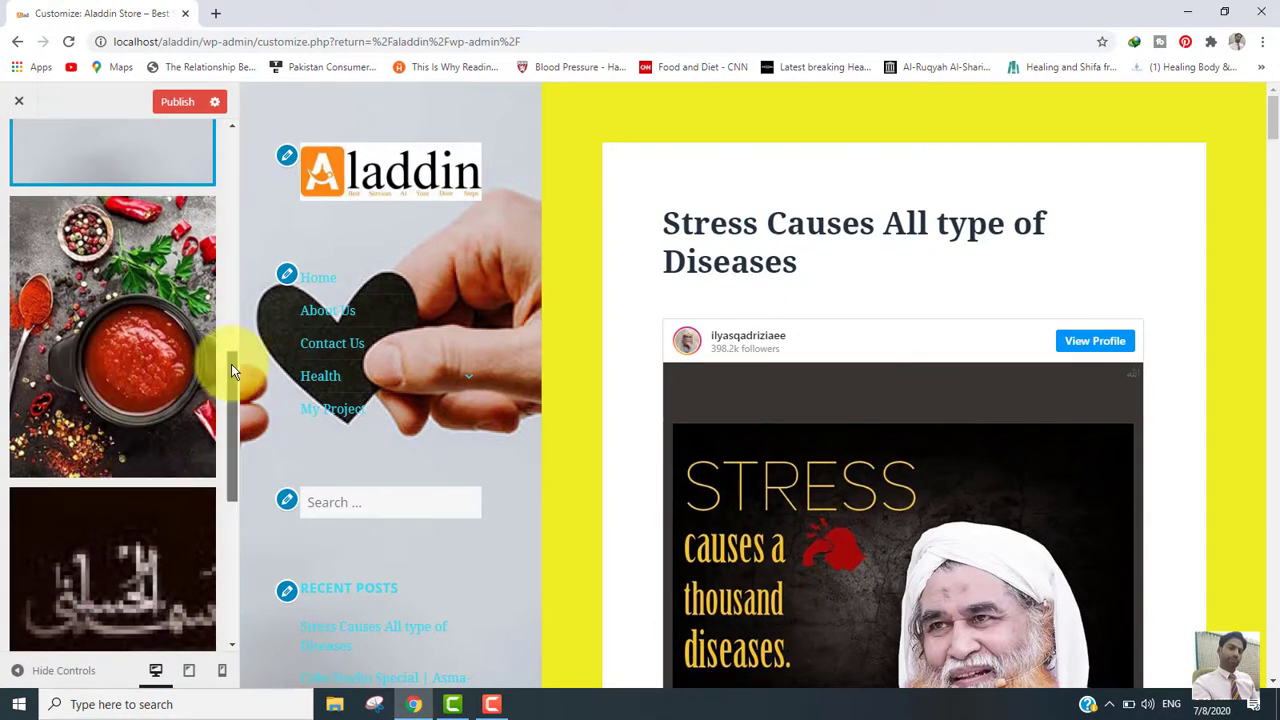
left_click_drag(231, 364, 181, 297)
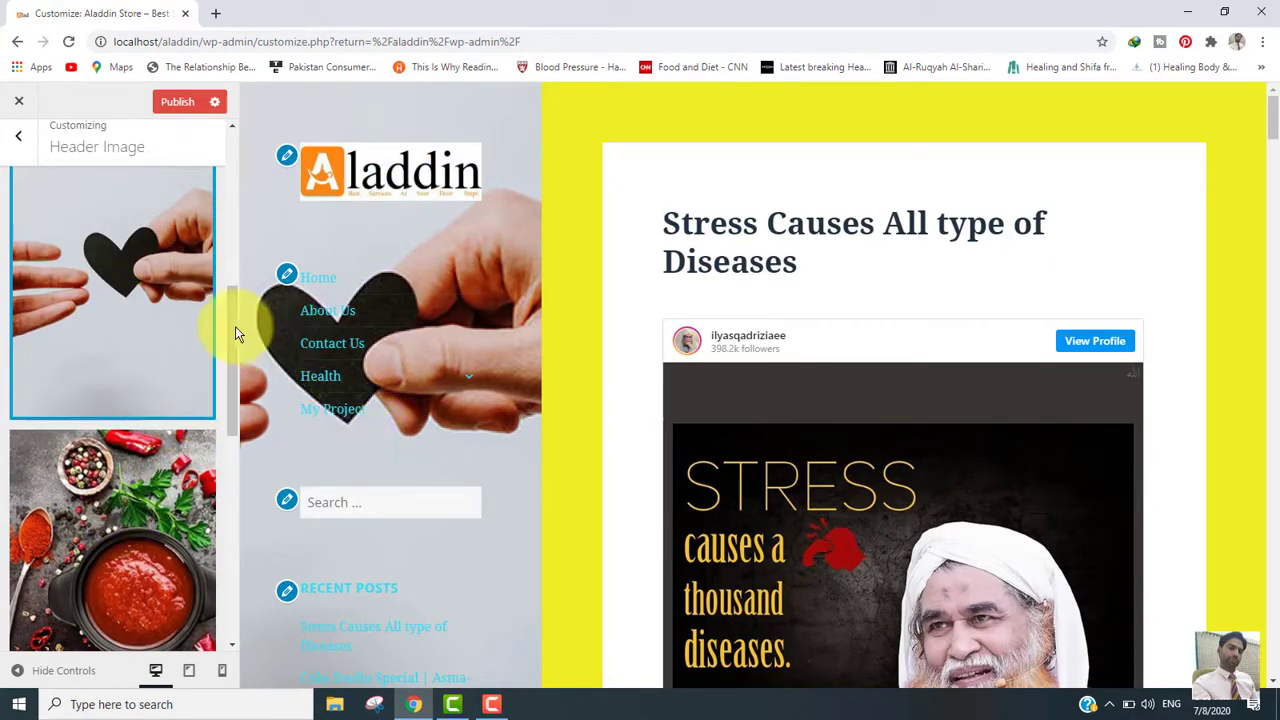
left_click_drag(230, 323, 243, 383)
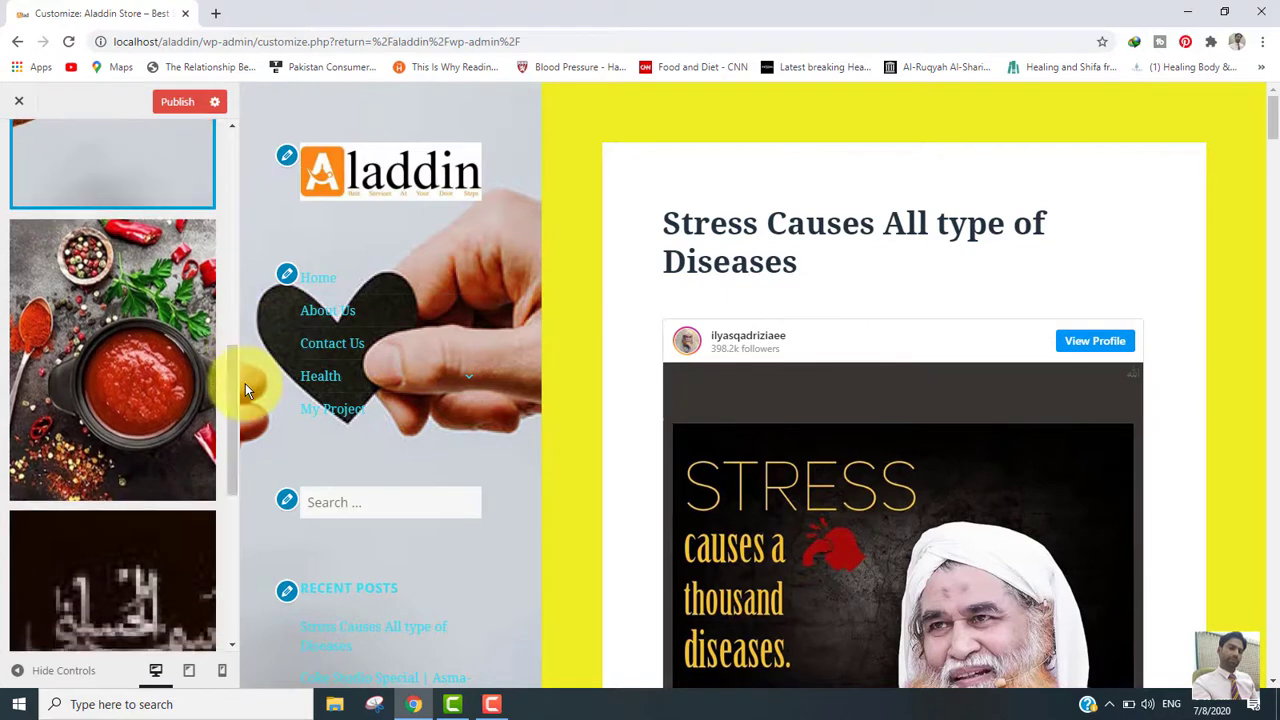
left_click(101, 298)
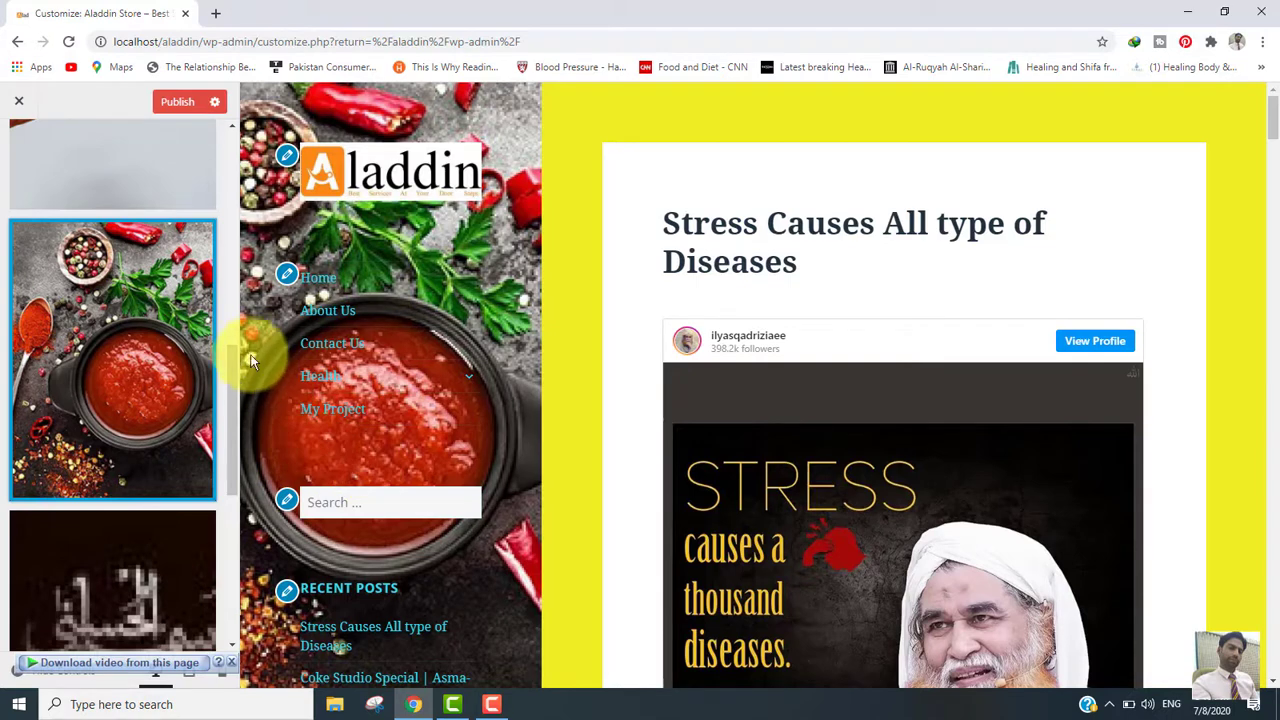
left_click_drag(233, 373, 230, 286)
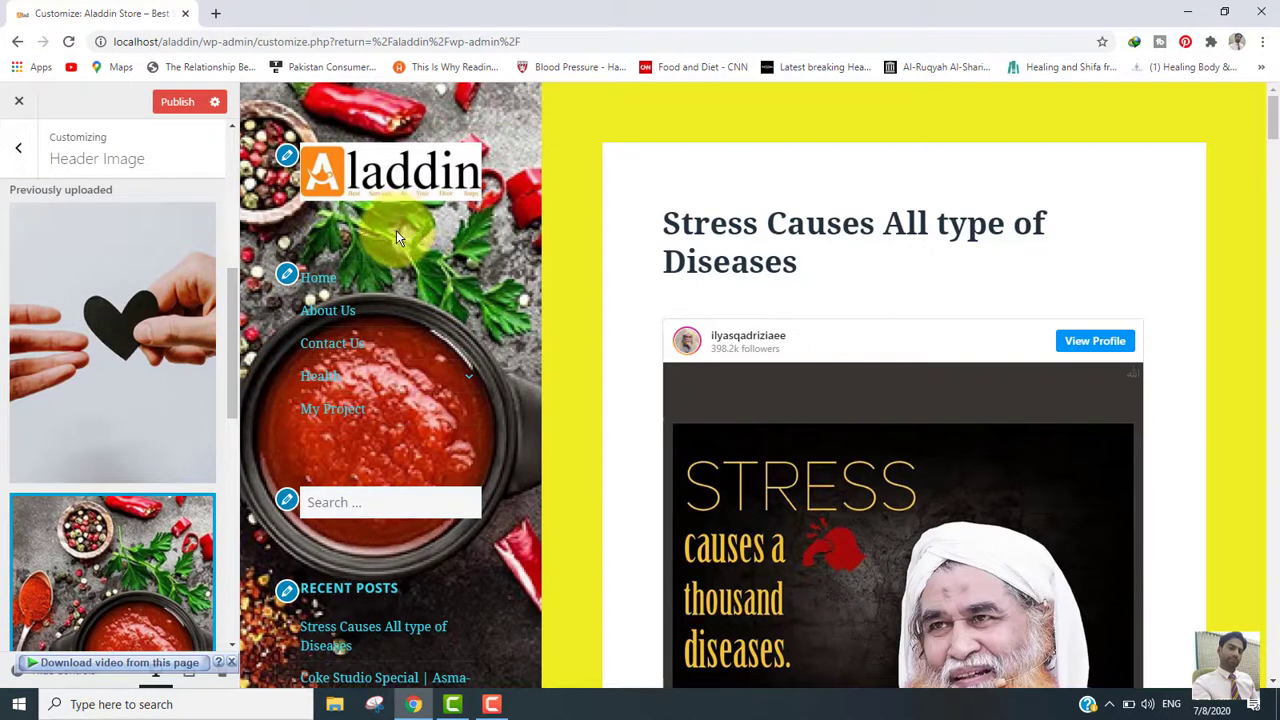
left_click(117, 295)
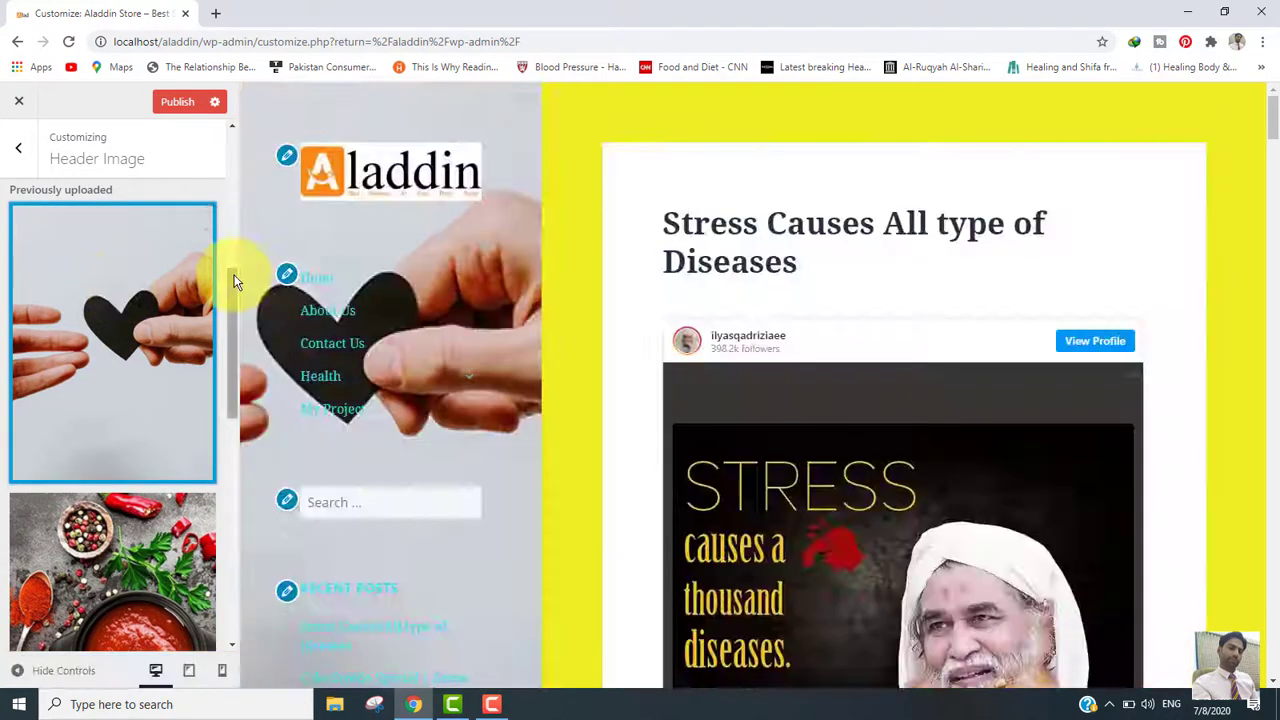
- Publish the header image change and return to the customizer's main list of settings
left_click_drag(234, 277, 230, 145)
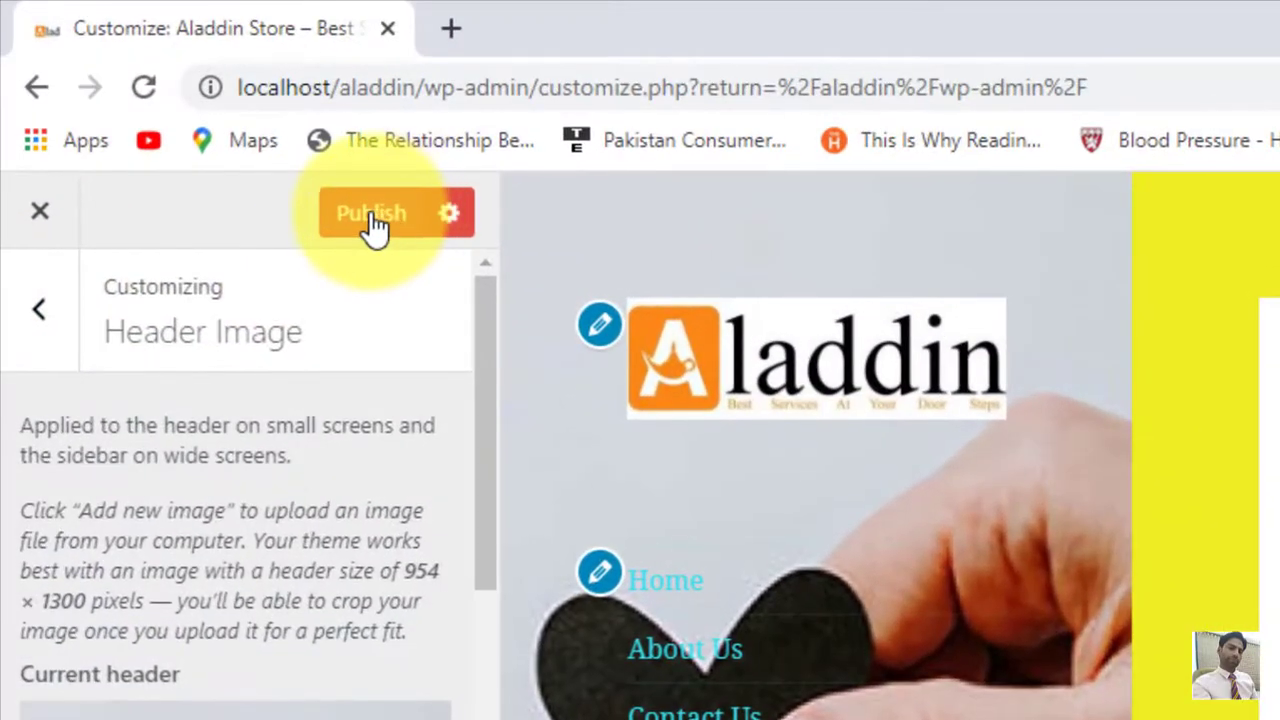
left_click(372, 224)
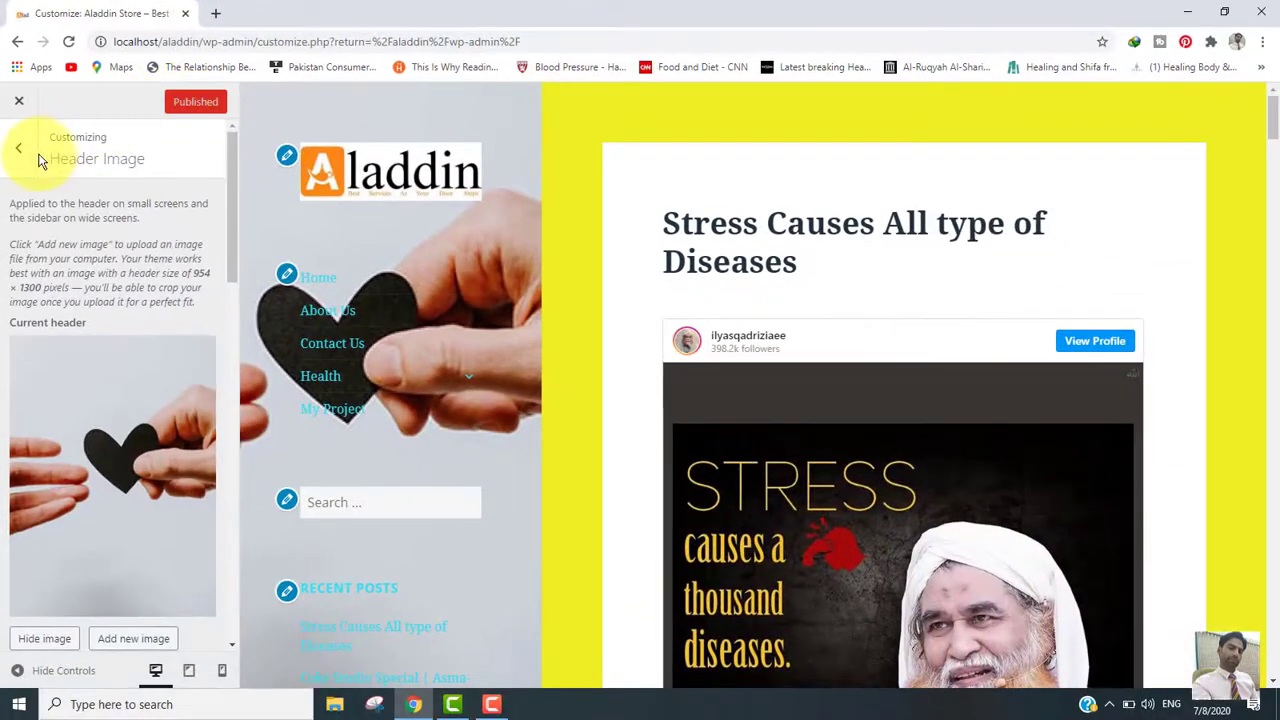
left_click(29, 157)
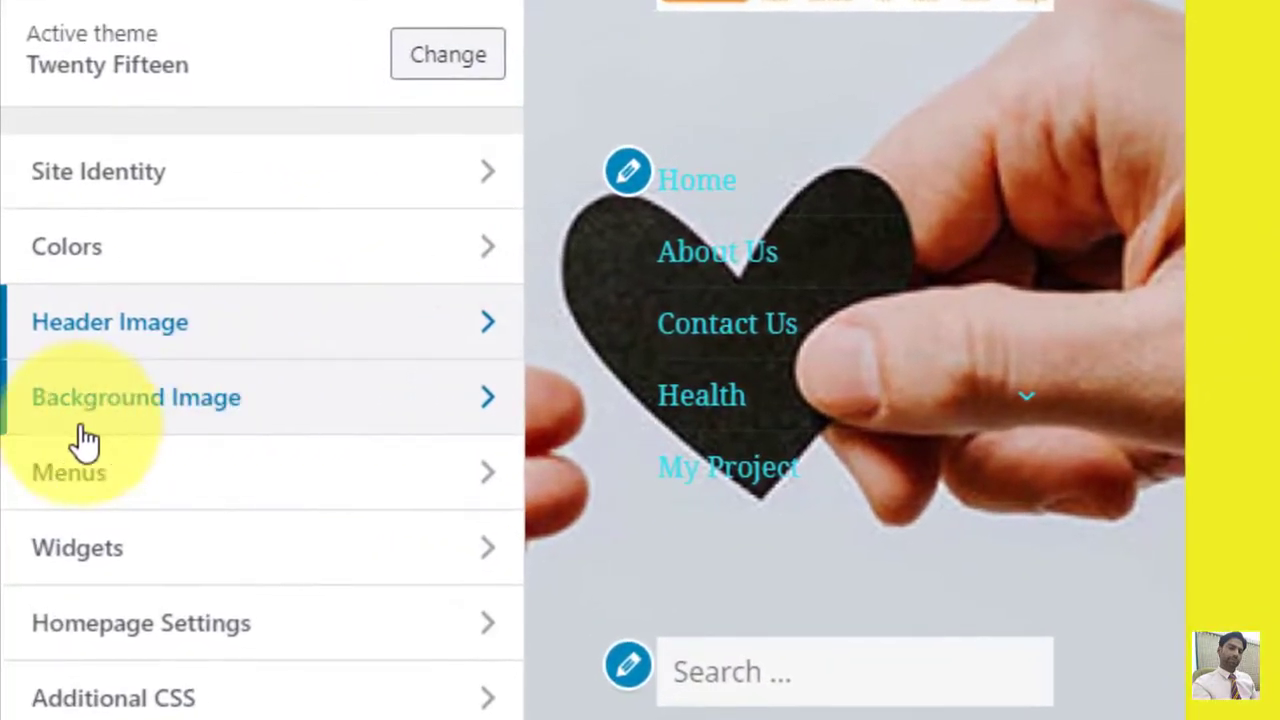
- Set the library photo of the boy reading a book as the site's background image
left_click(410, 418)
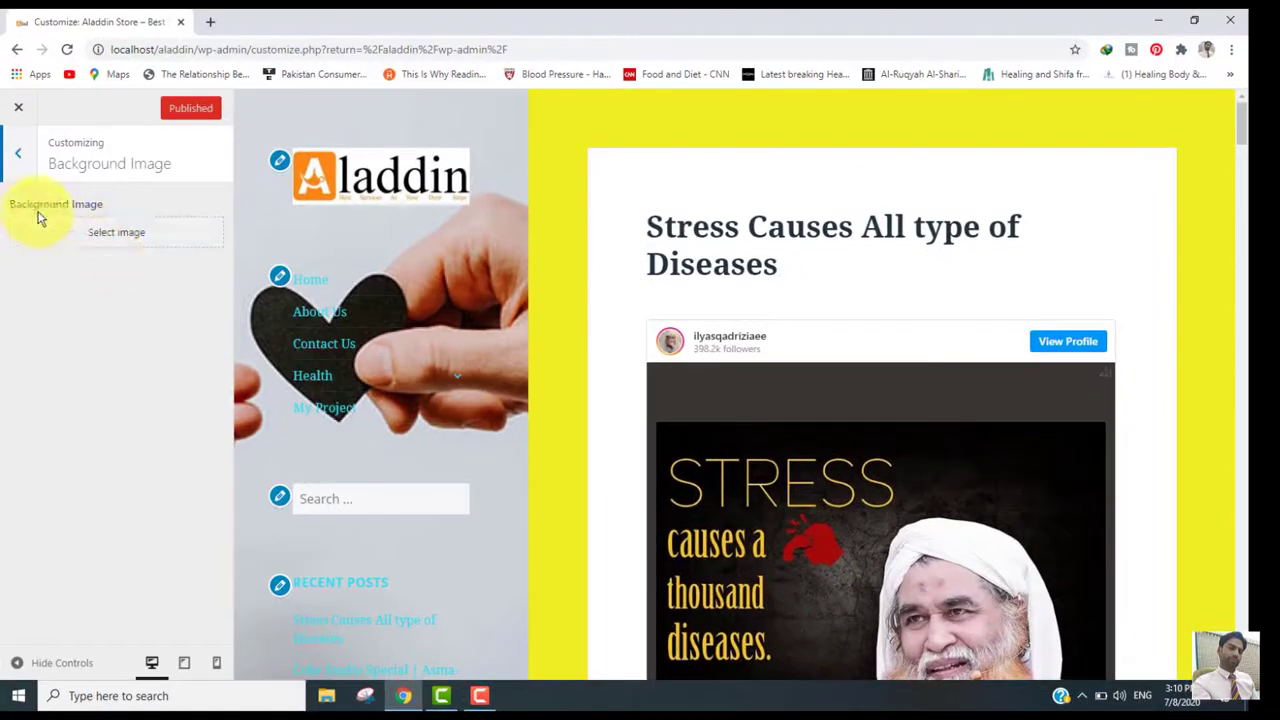
left_click(133, 234)
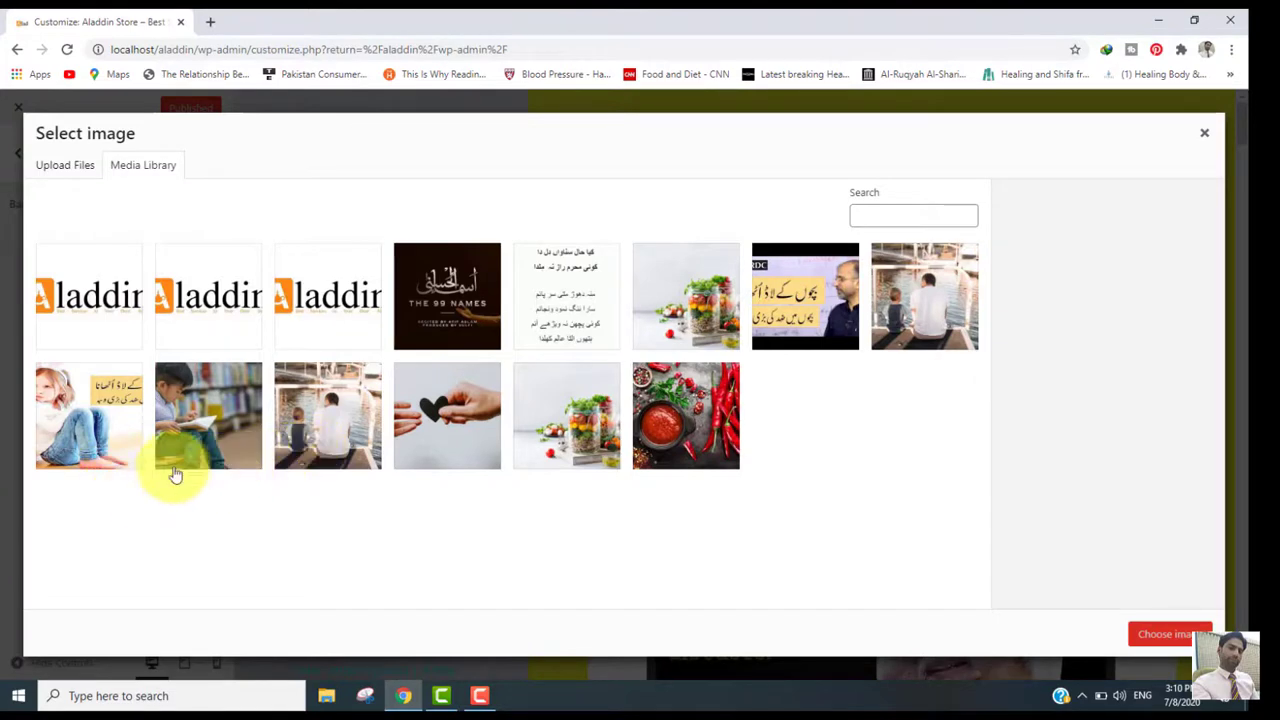
left_click(213, 420)
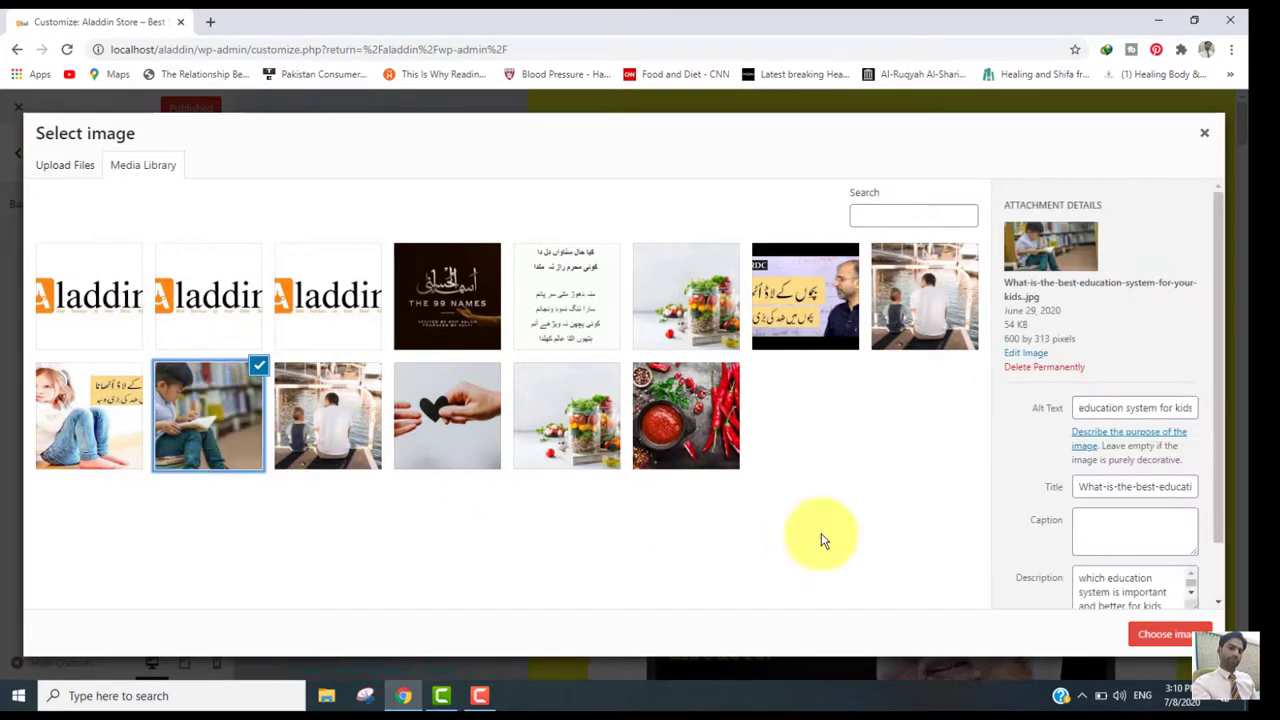
left_click(1175, 636)
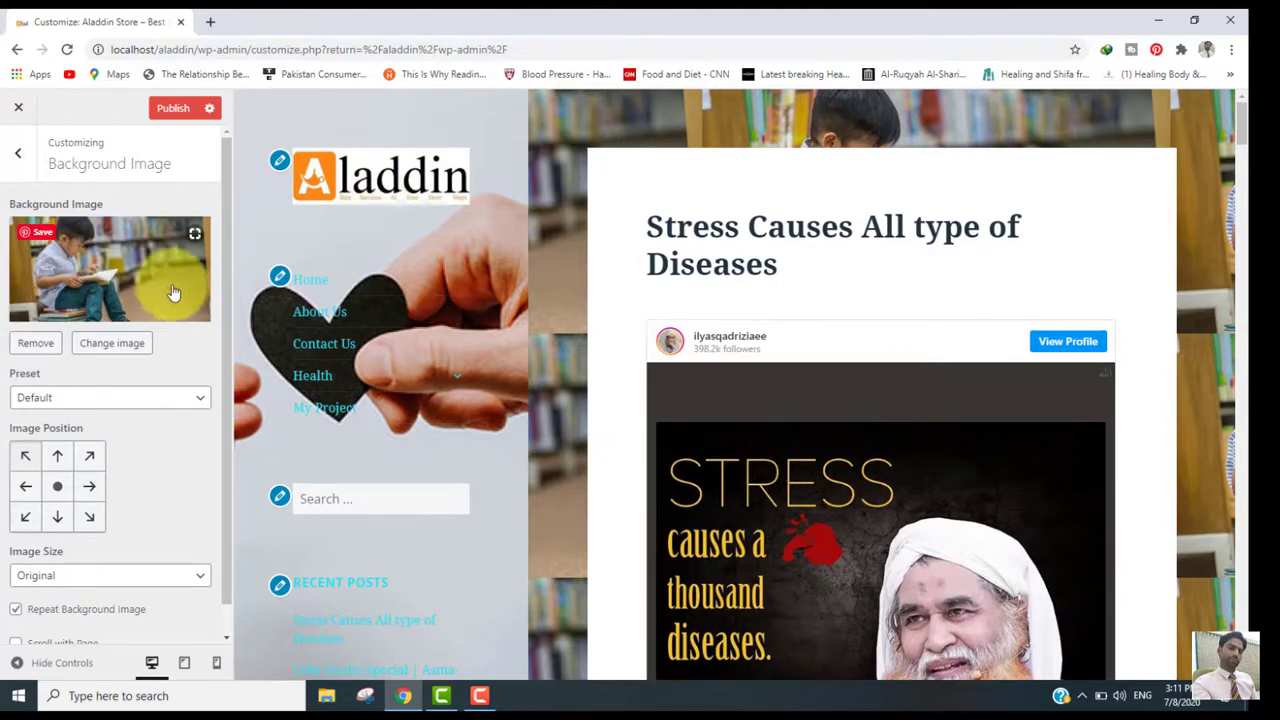
left_click_drag(229, 190, 232, 286)
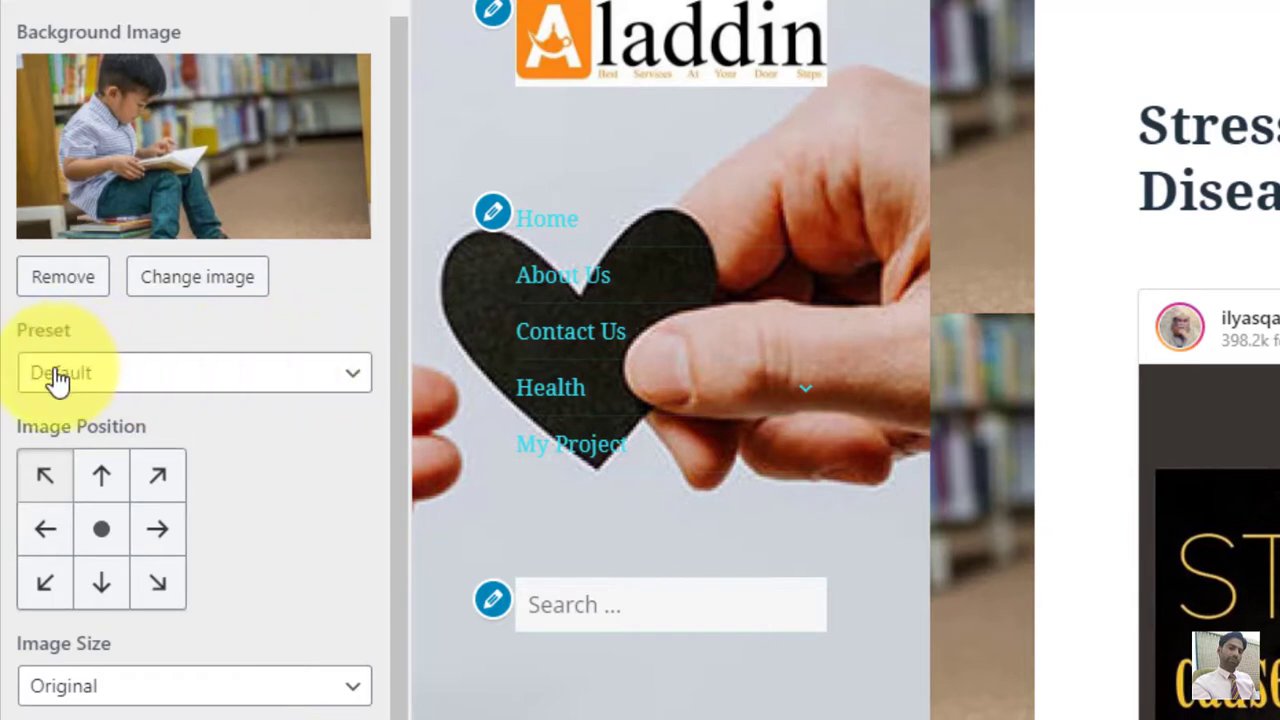
- Try the Fill Screen, Fit to Screen and Repeat presets on the background image
left_click(218, 388)
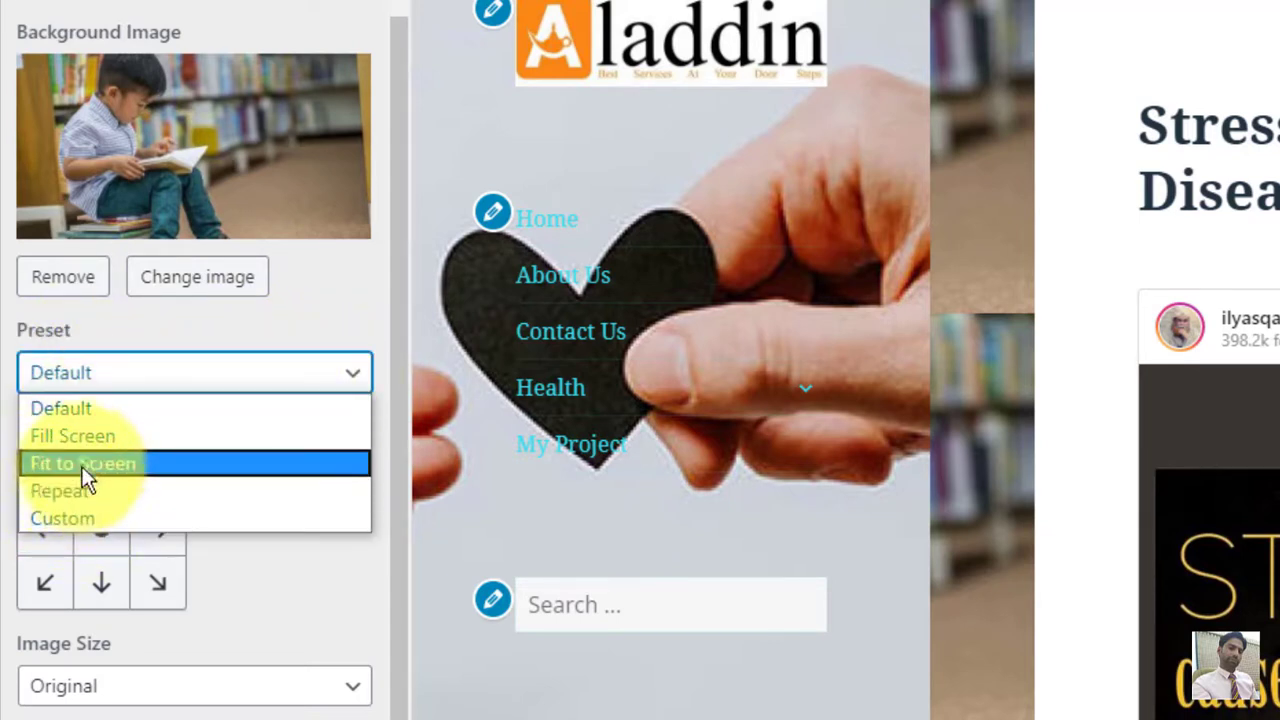
left_click(83, 437)
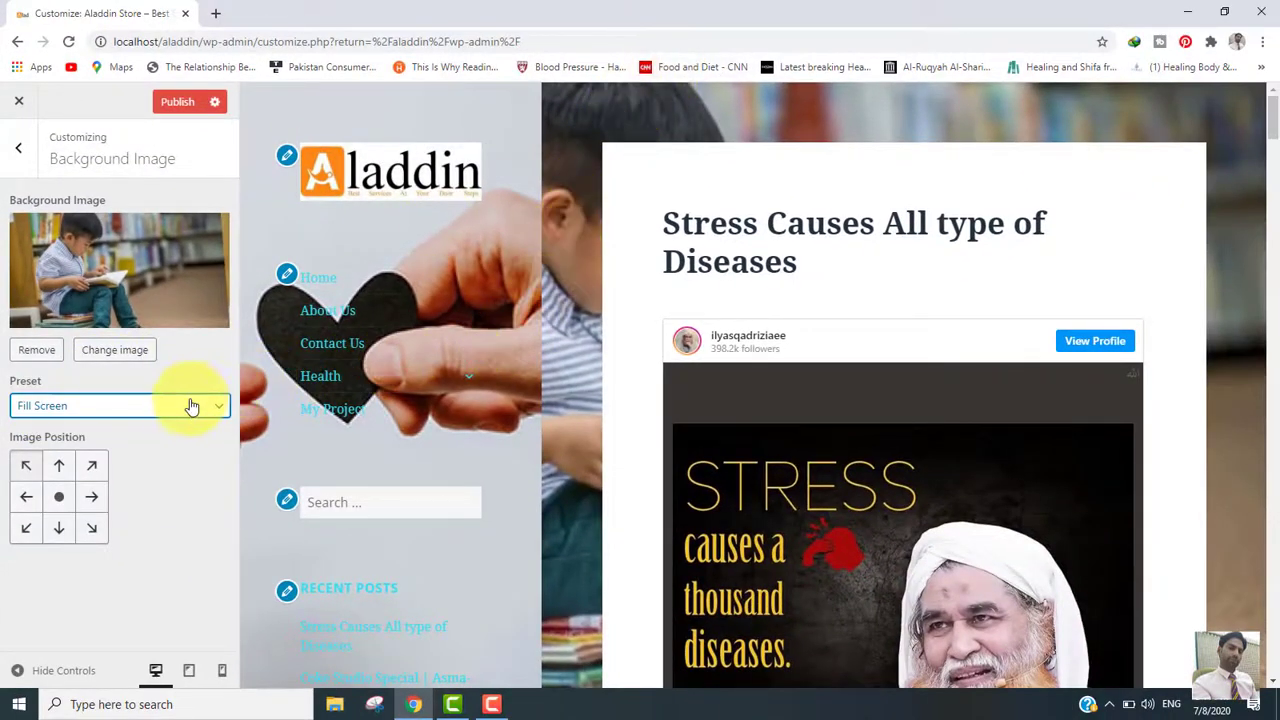
left_click(185, 413)
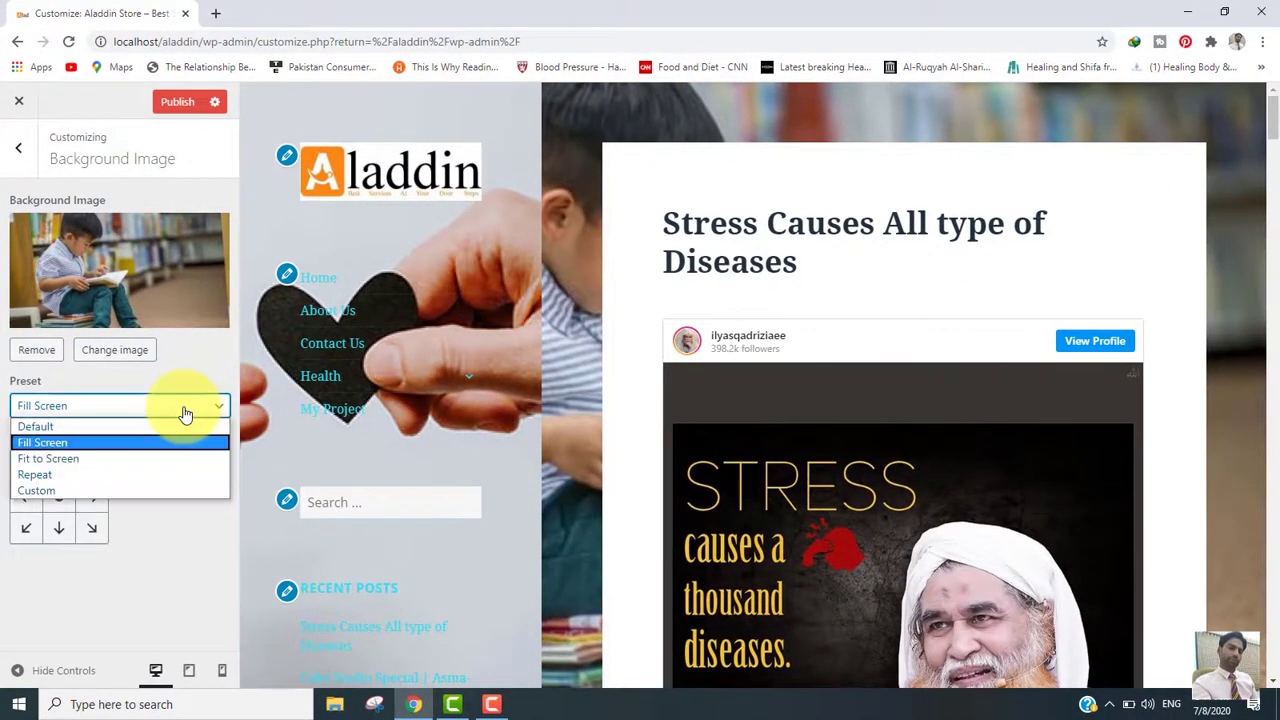
left_click(75, 460)
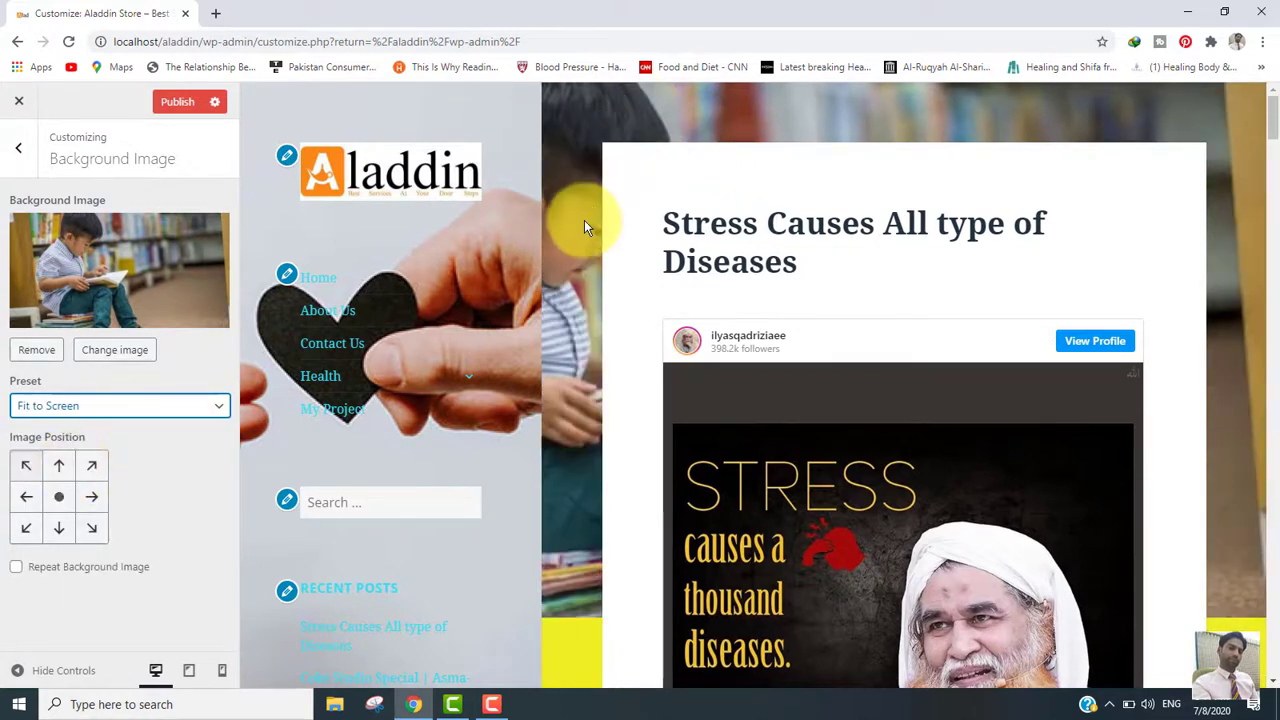
left_click(157, 407)
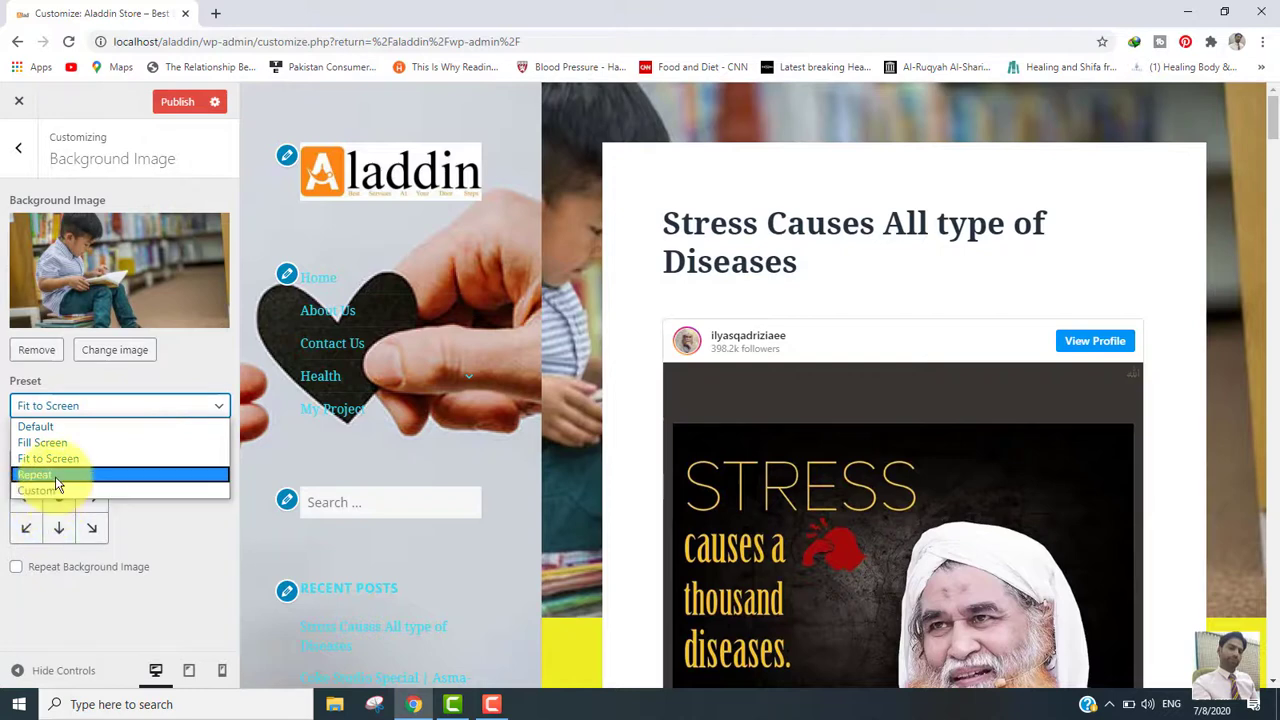
left_click(57, 476)
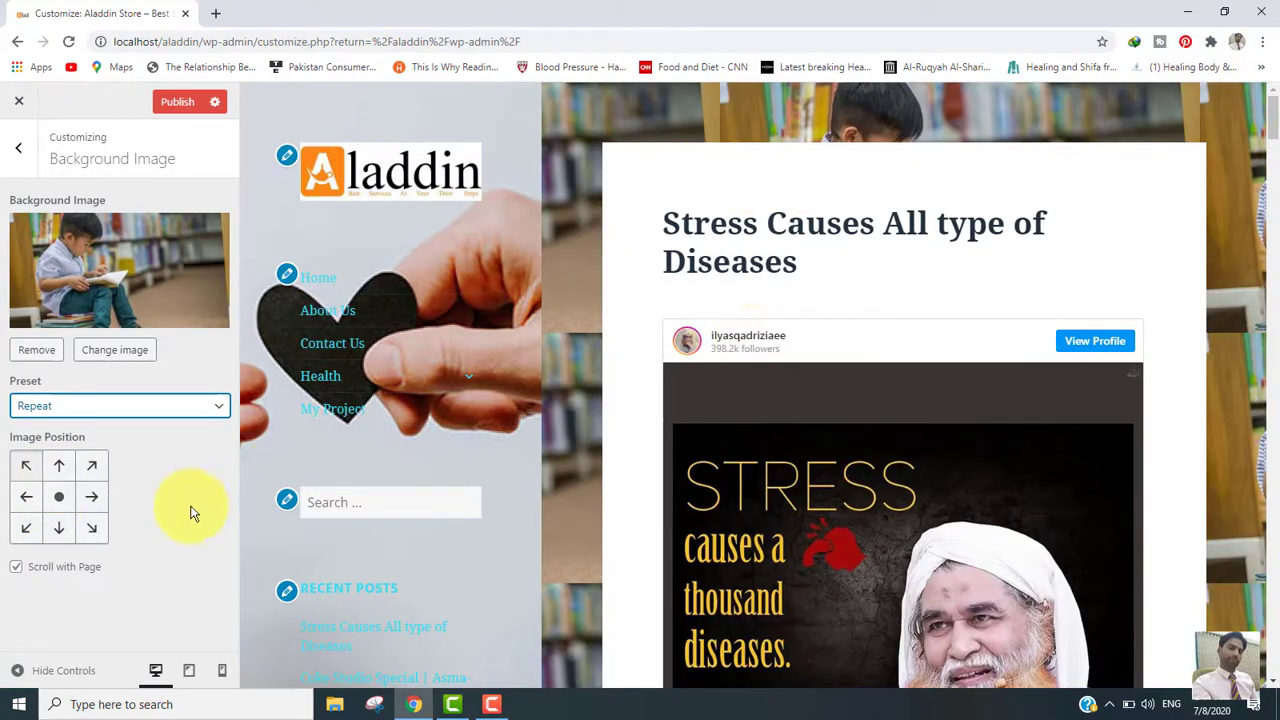
- Set the background image preset to Fill Screen, publish the change and return to the customizer's main list of settings
left_click(130, 408)
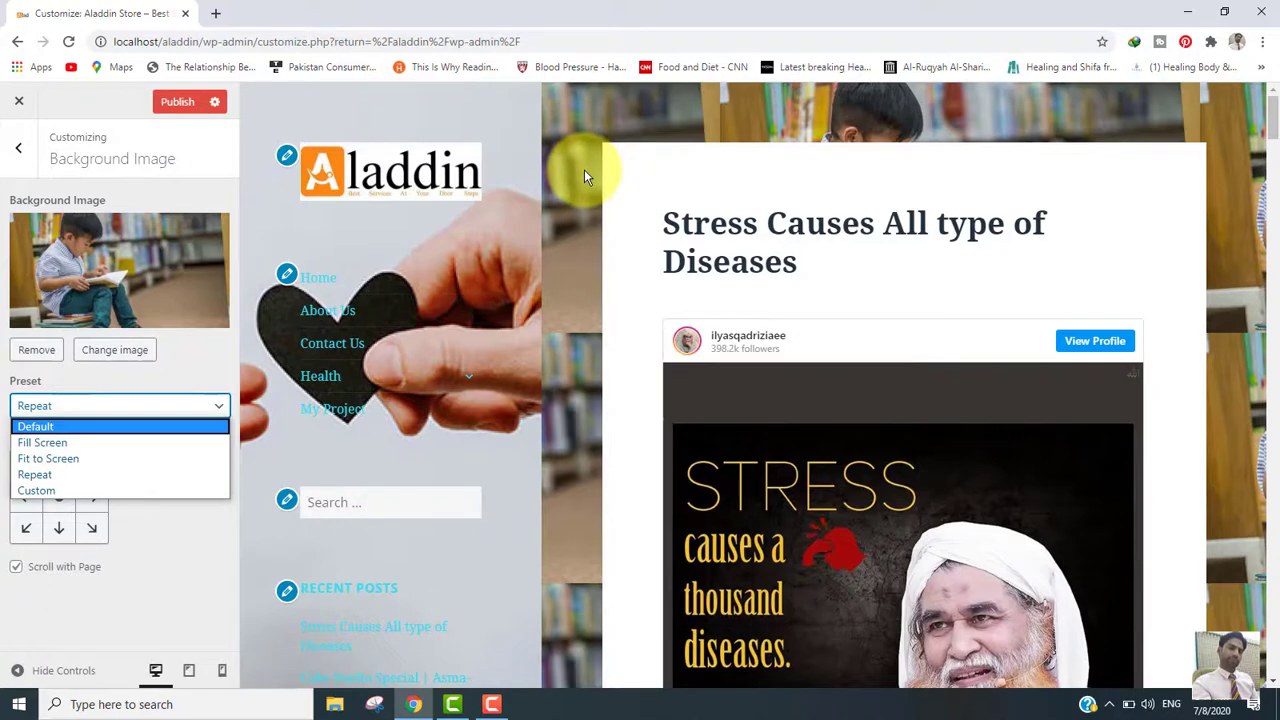
left_click(58, 443)
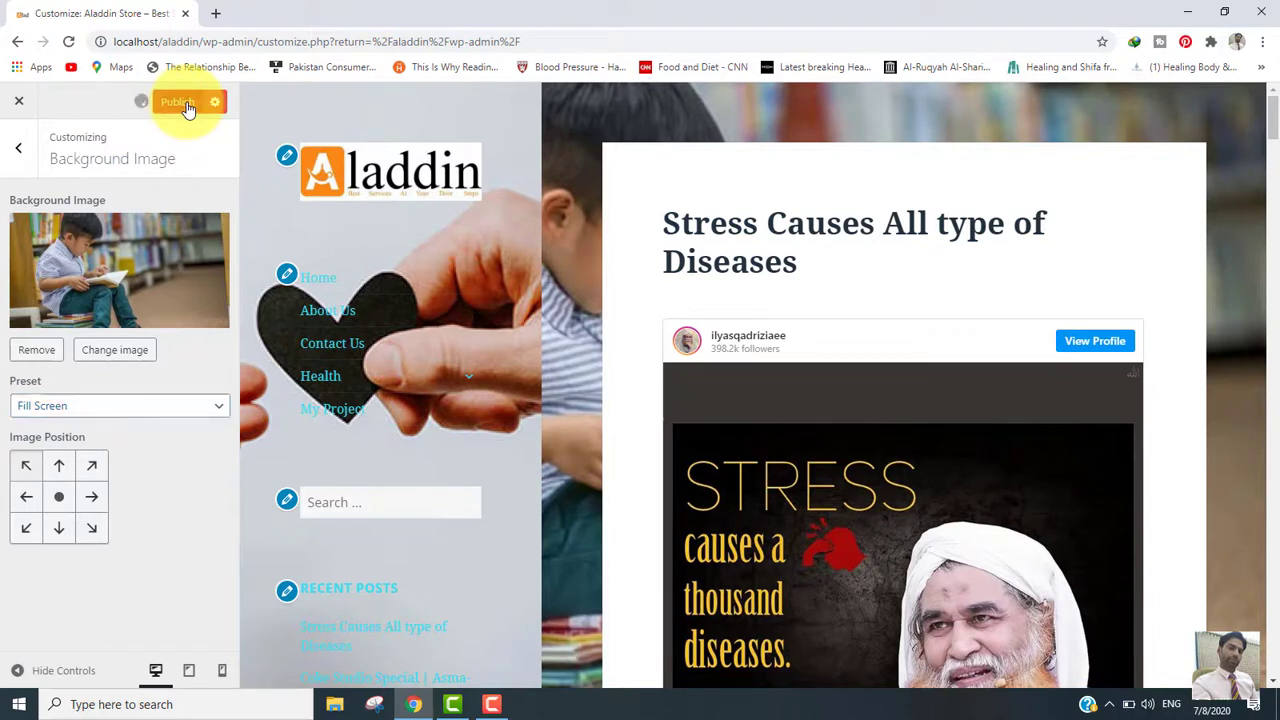
left_click(14, 155)
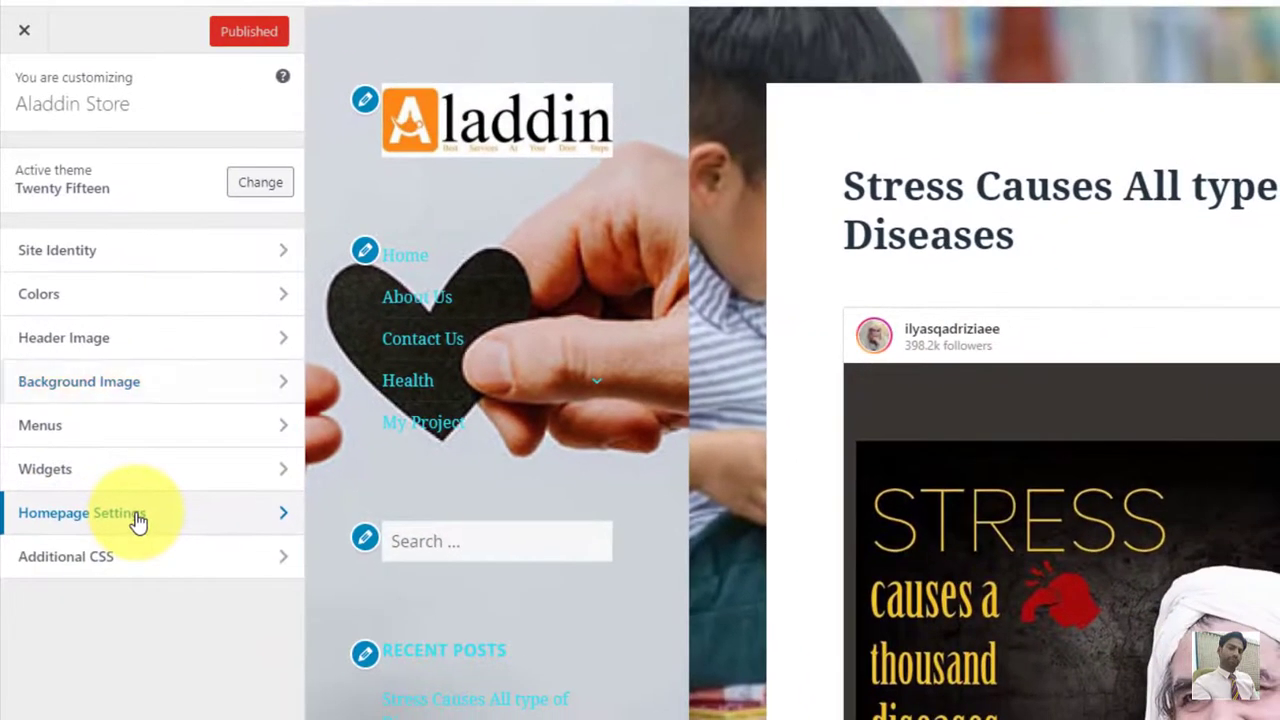
- Open the homepage settings and look through the latest posts in the site preview
left_click(215, 597)
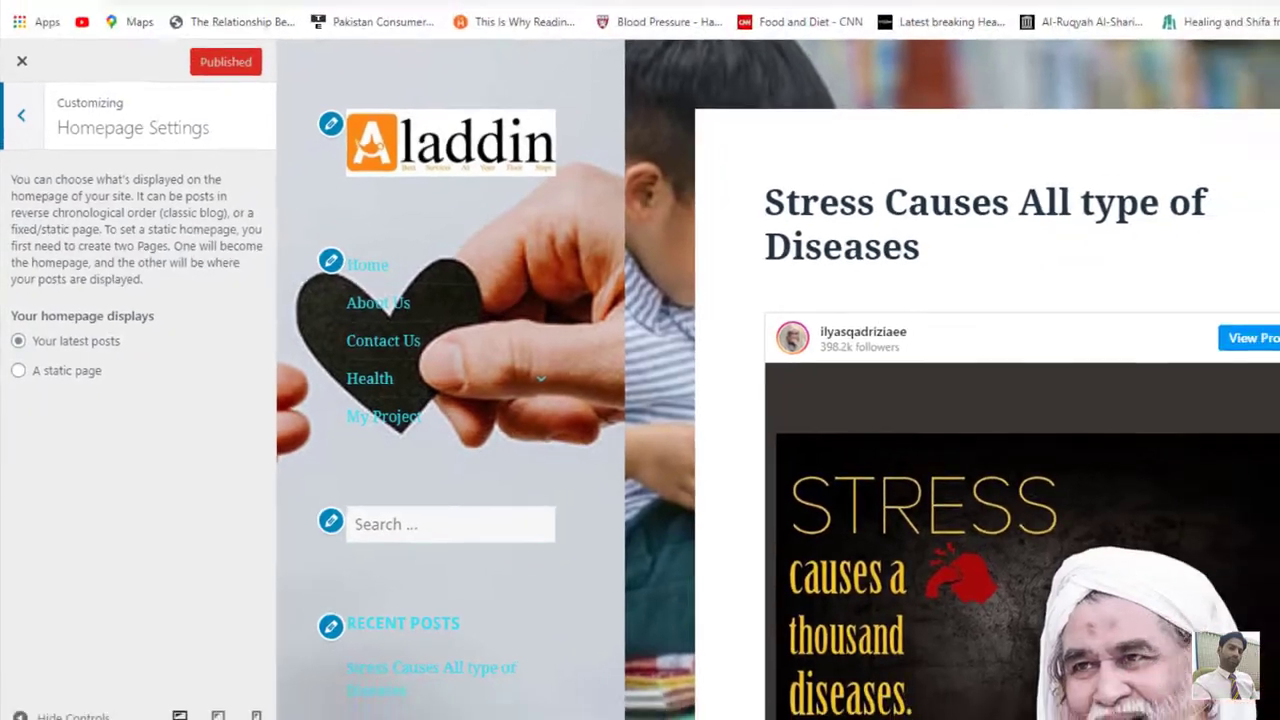
left_click_drag(1273, 116, 1275, 165)
left_click_drag(1275, 185, 1248, 108)
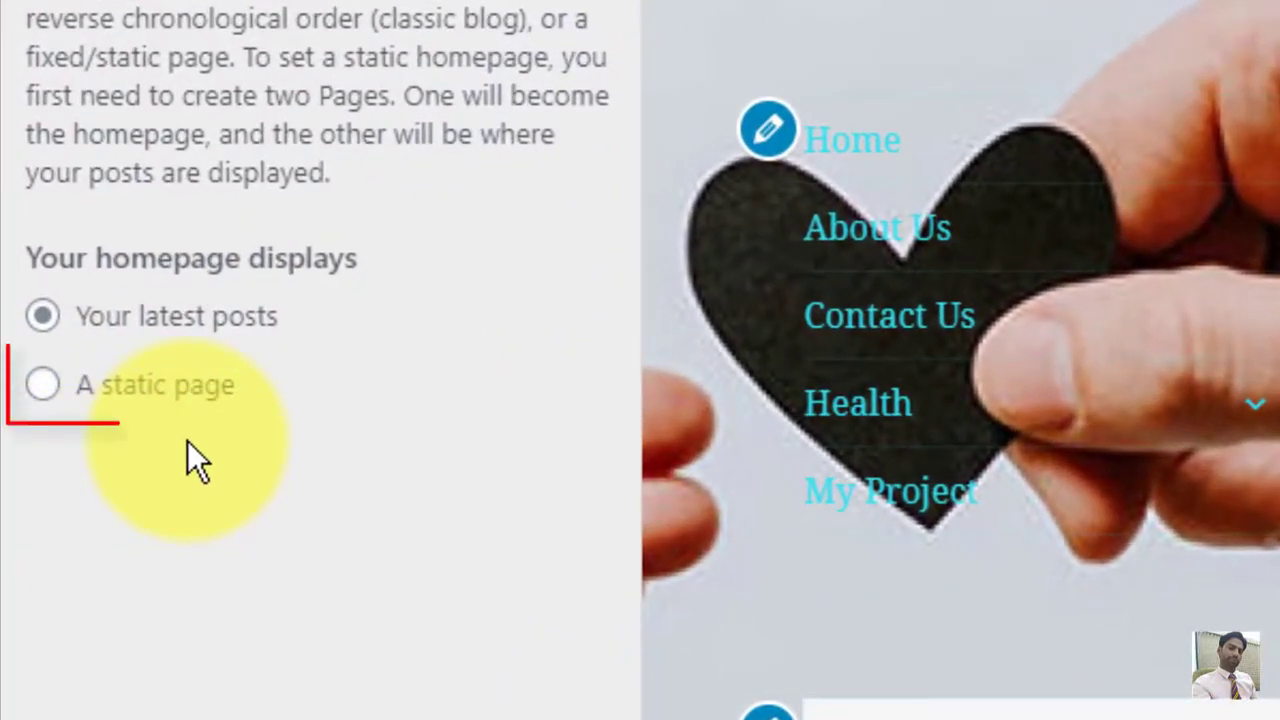
- Switch the homepage to a static page and try the About Us page as the homepage
left_click(45, 388)
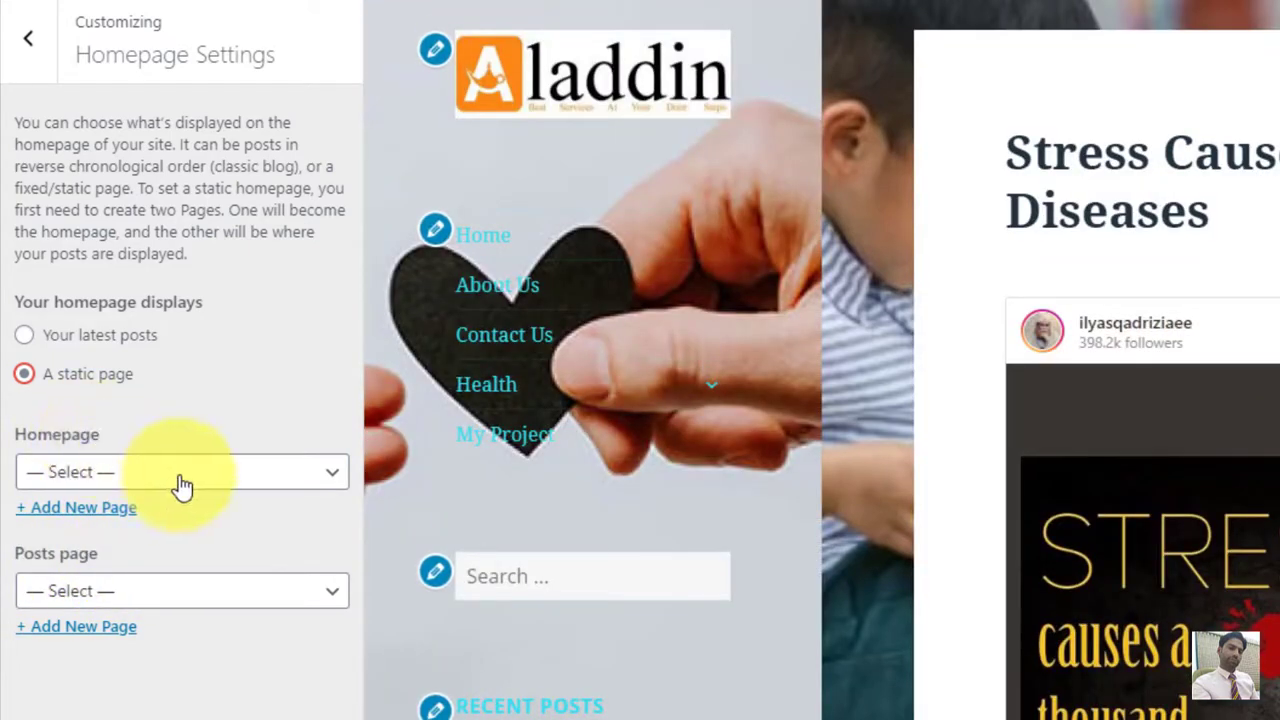
left_click(178, 478)
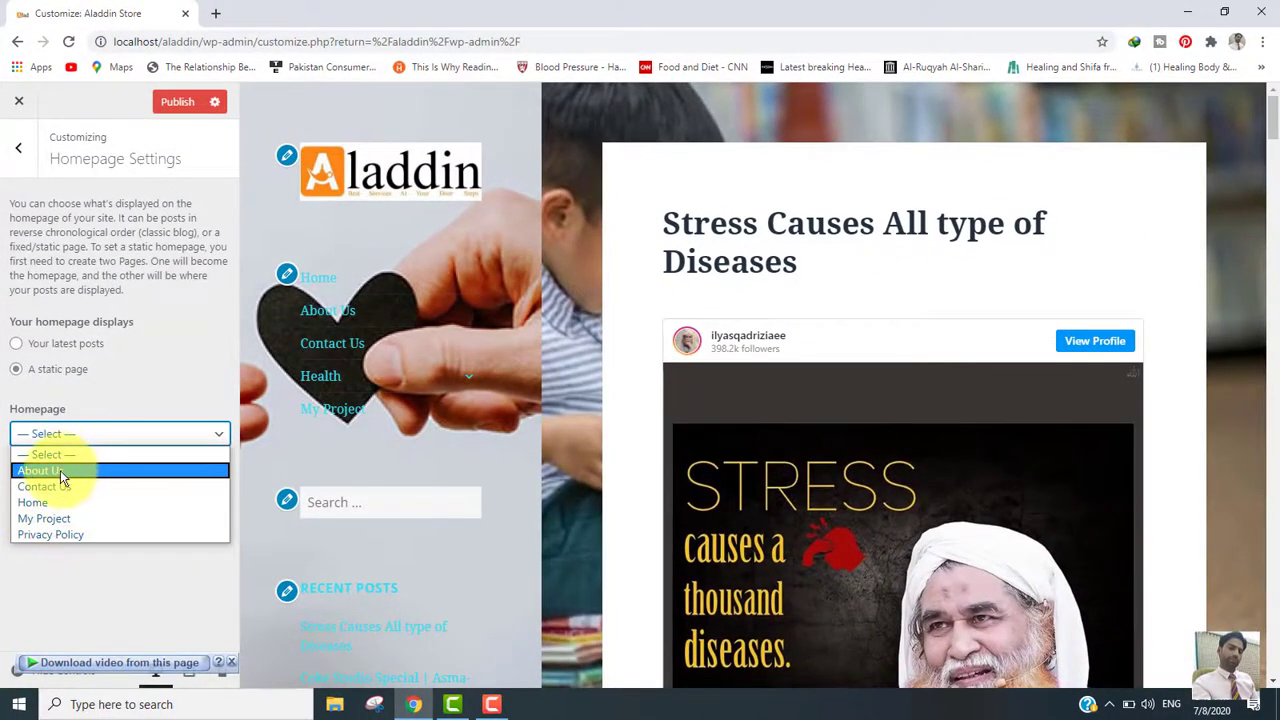
left_click(60, 470)
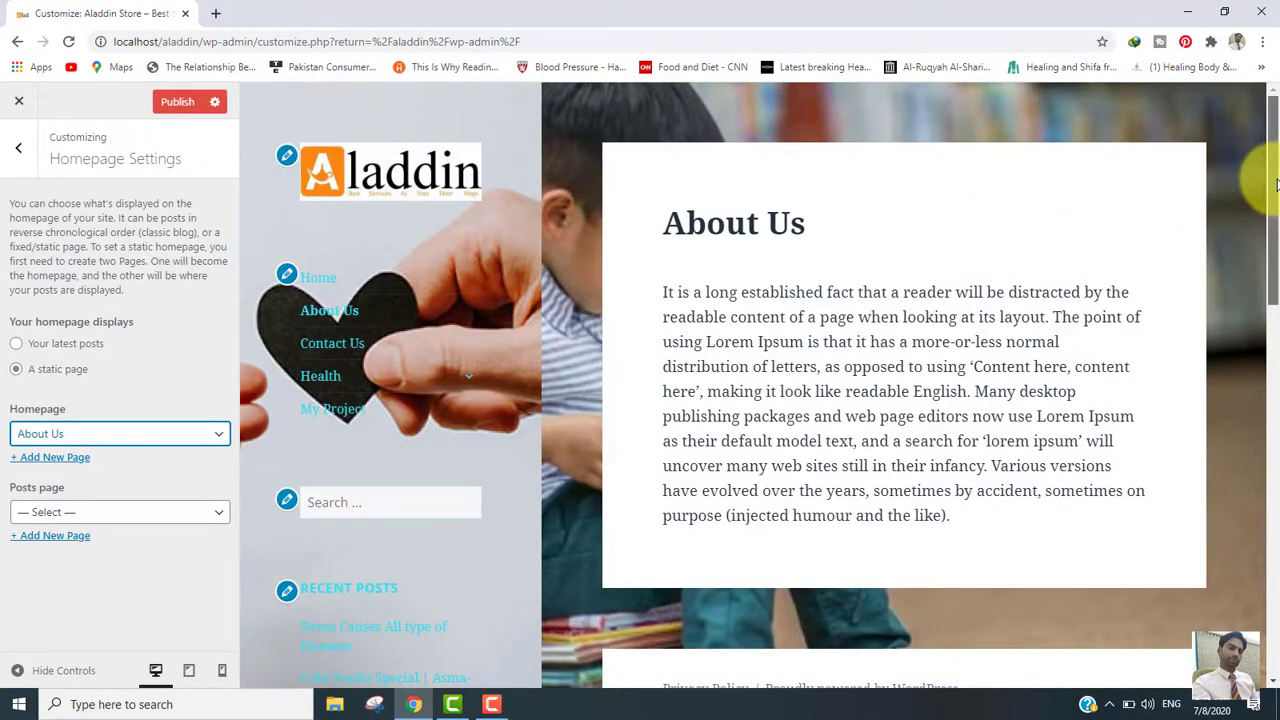
left_click_drag(1273, 183, 1257, 143)
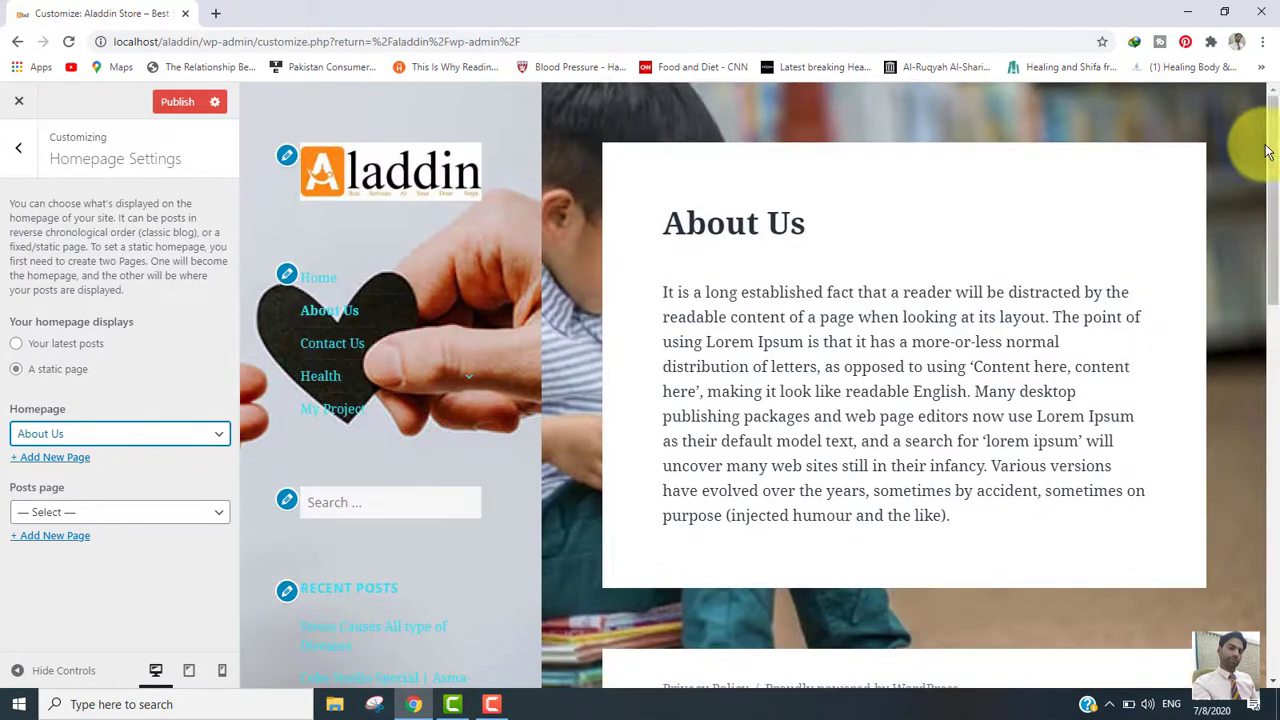
- Try the Contact Us page and the Home page as the static homepage
left_click(132, 447)
left_click(94, 486)
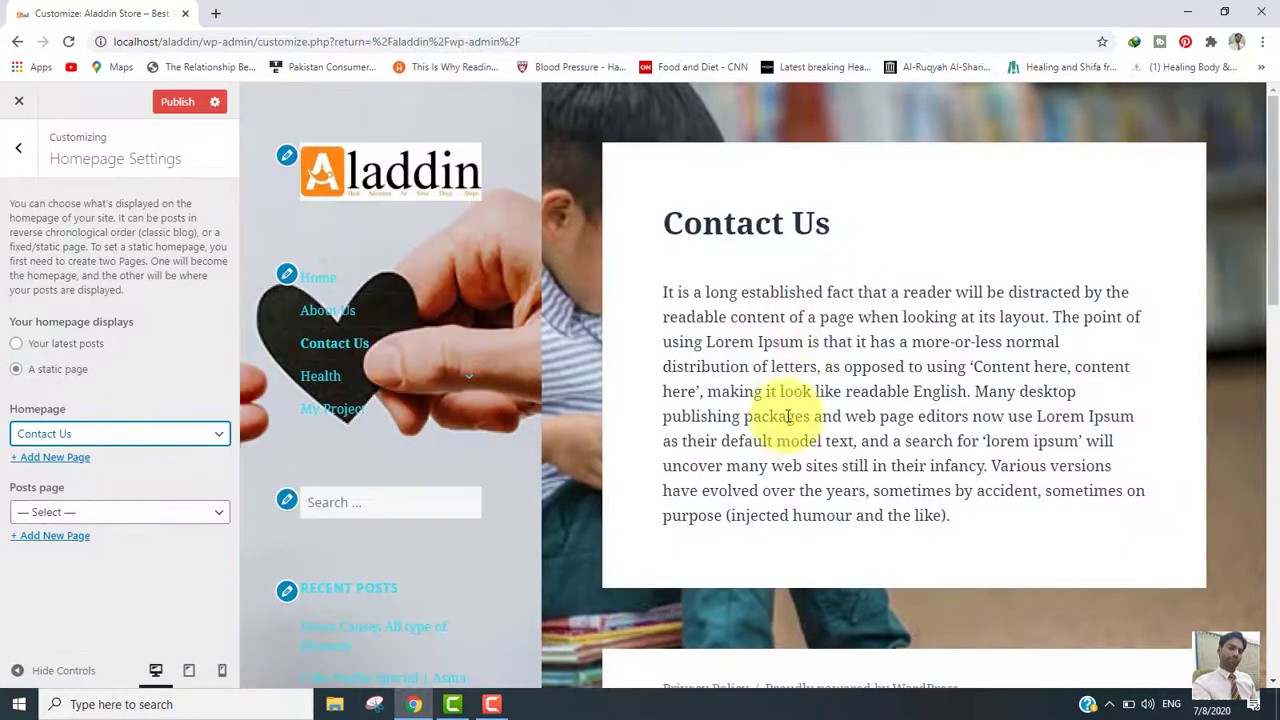
left_click(177, 434)
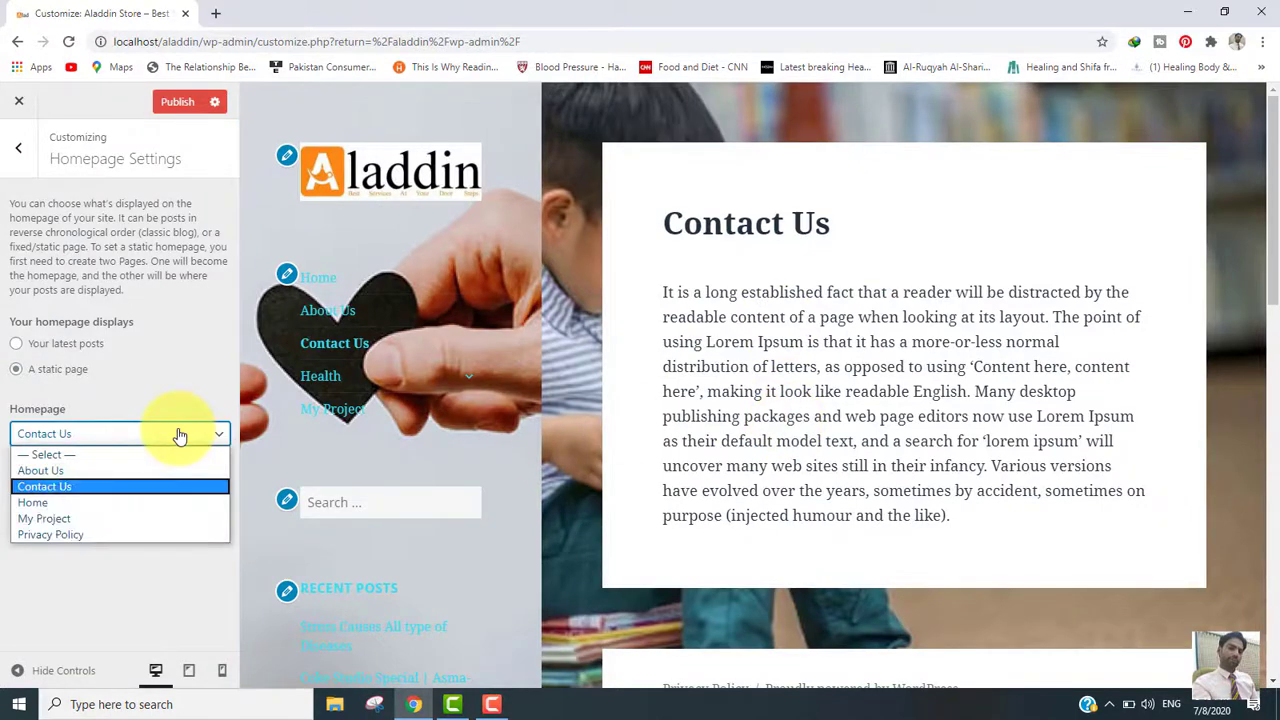
left_click(56, 503)
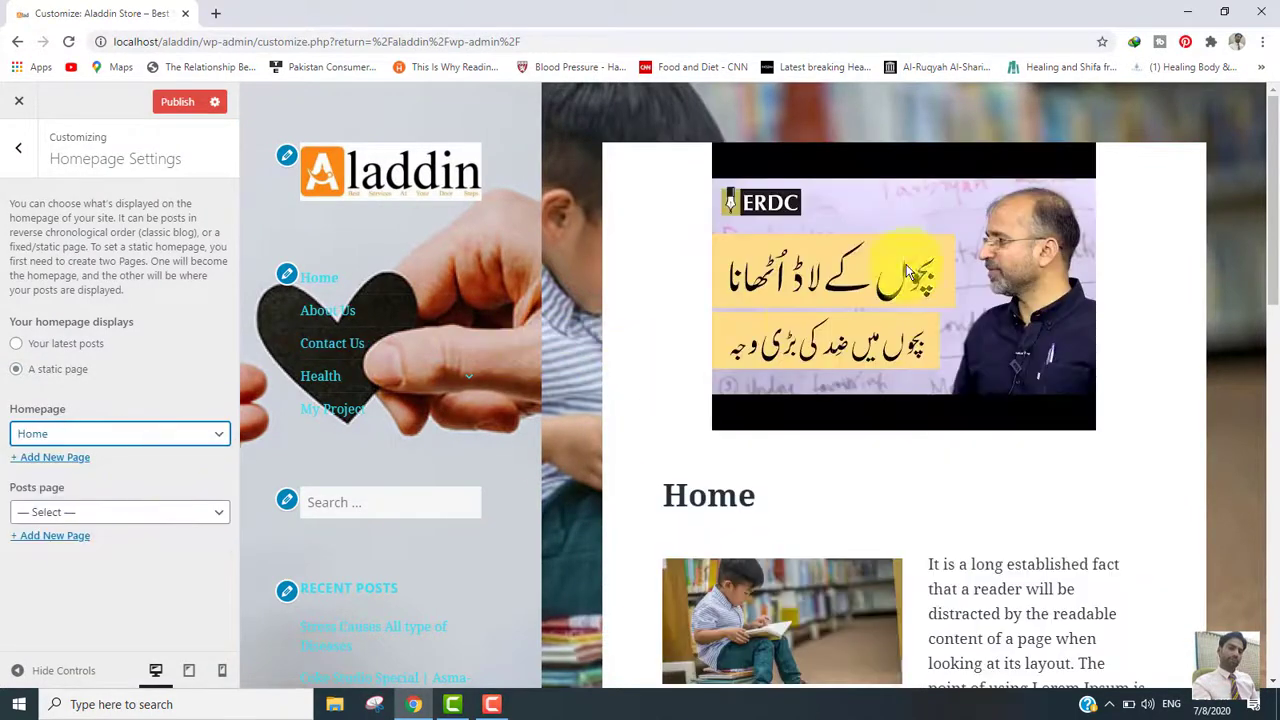
mouse_move(1273, 165)
left_mouse_down()
mouse_move(1275, 316)
mouse_move(1262, 142)
left_mouse_up()
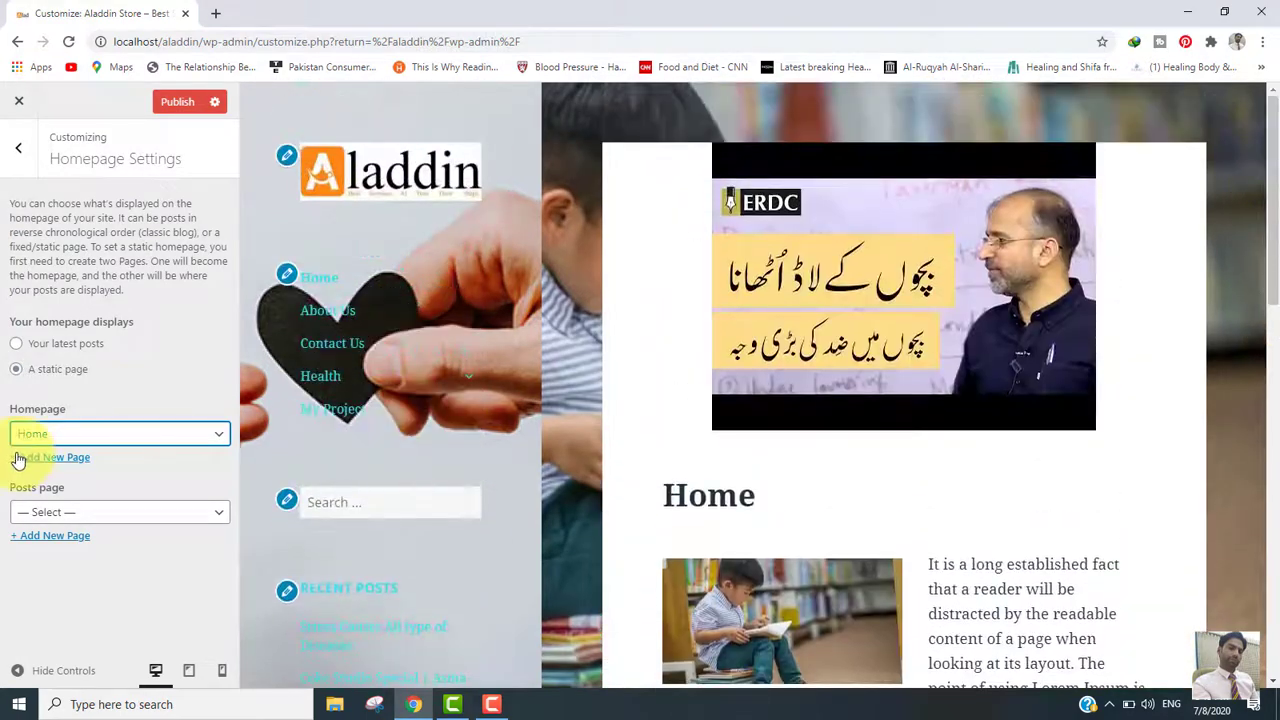
- Review the pages offered for the homepage and the posts page, leaving both selections as they are
left_click(166, 441)
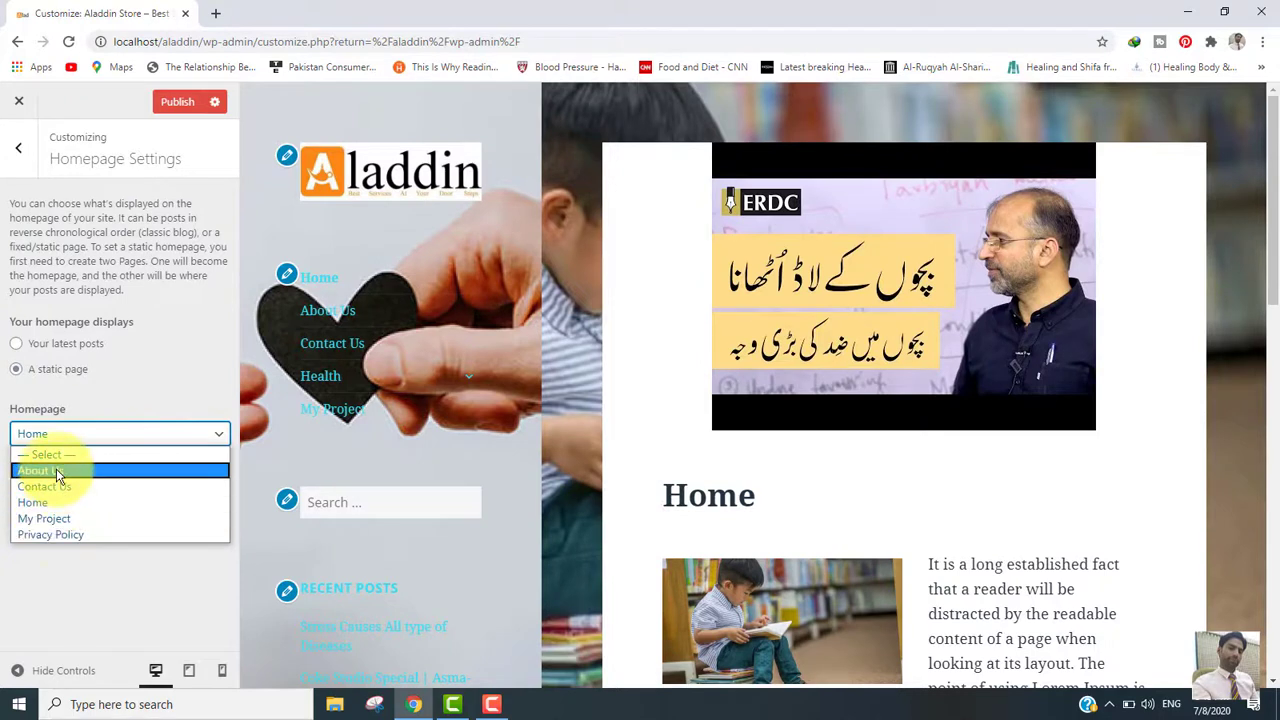
left_click(125, 388)
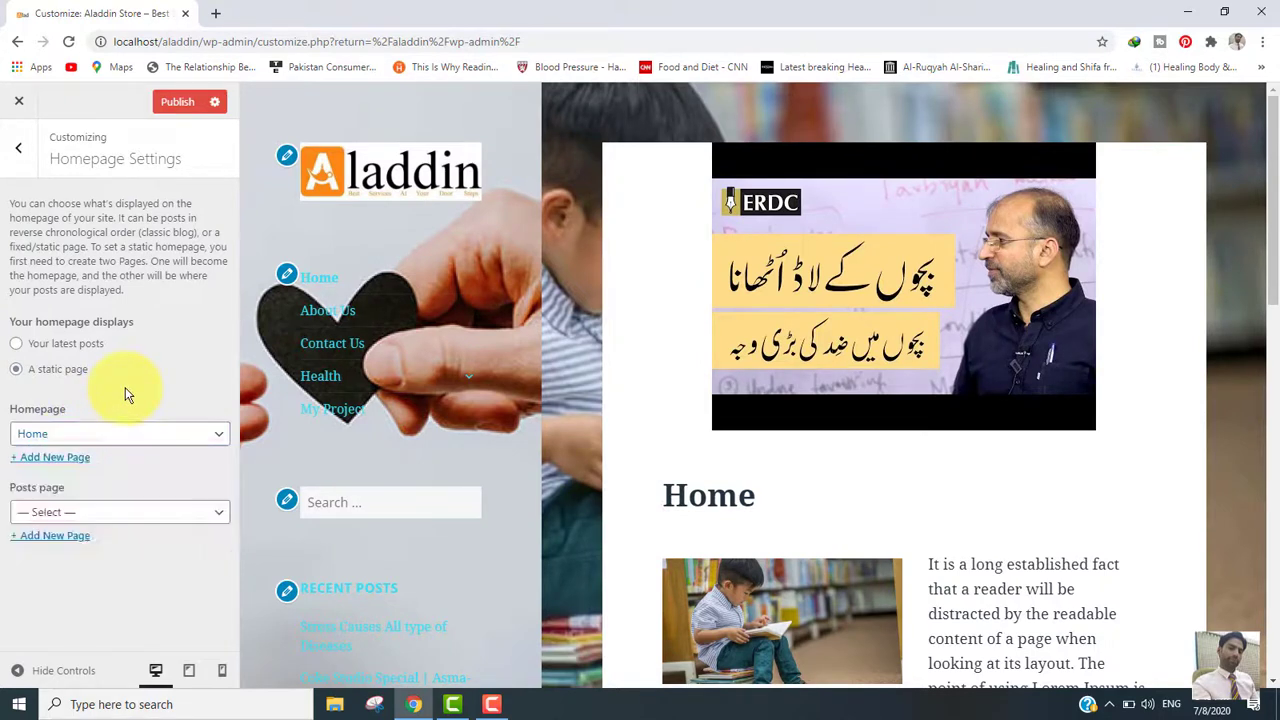
left_click(112, 519)
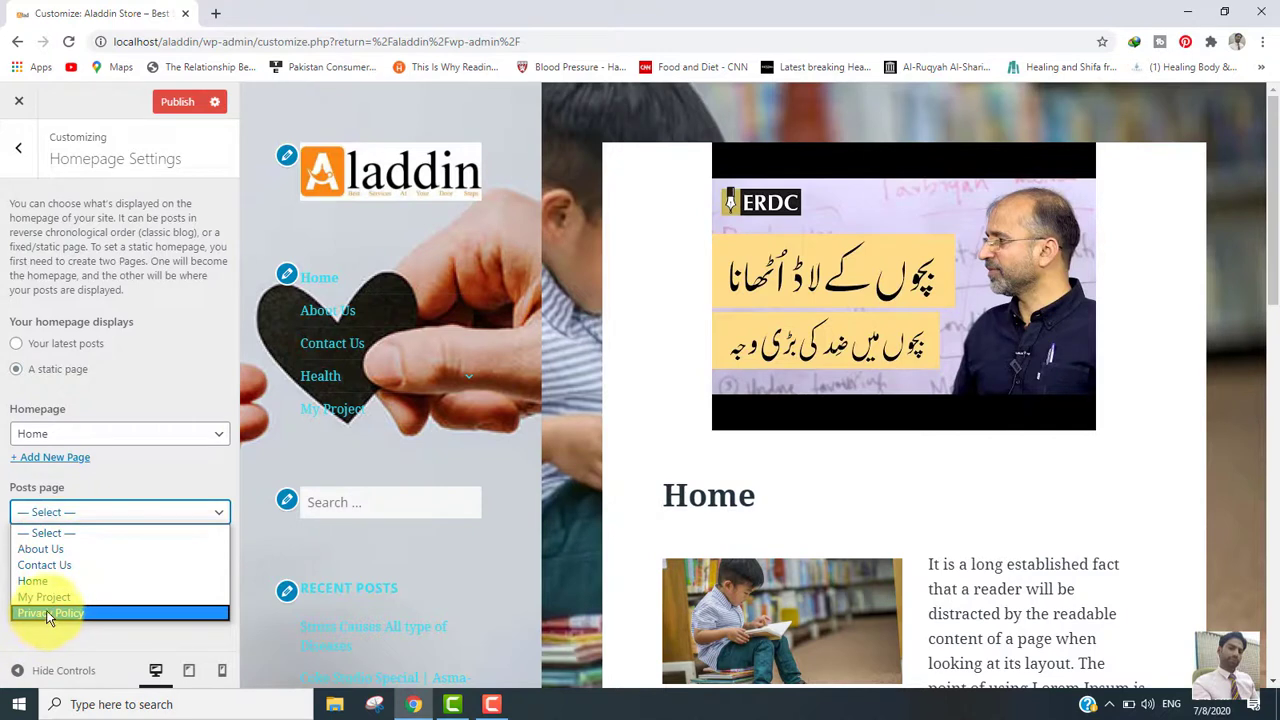
left_click(155, 476)
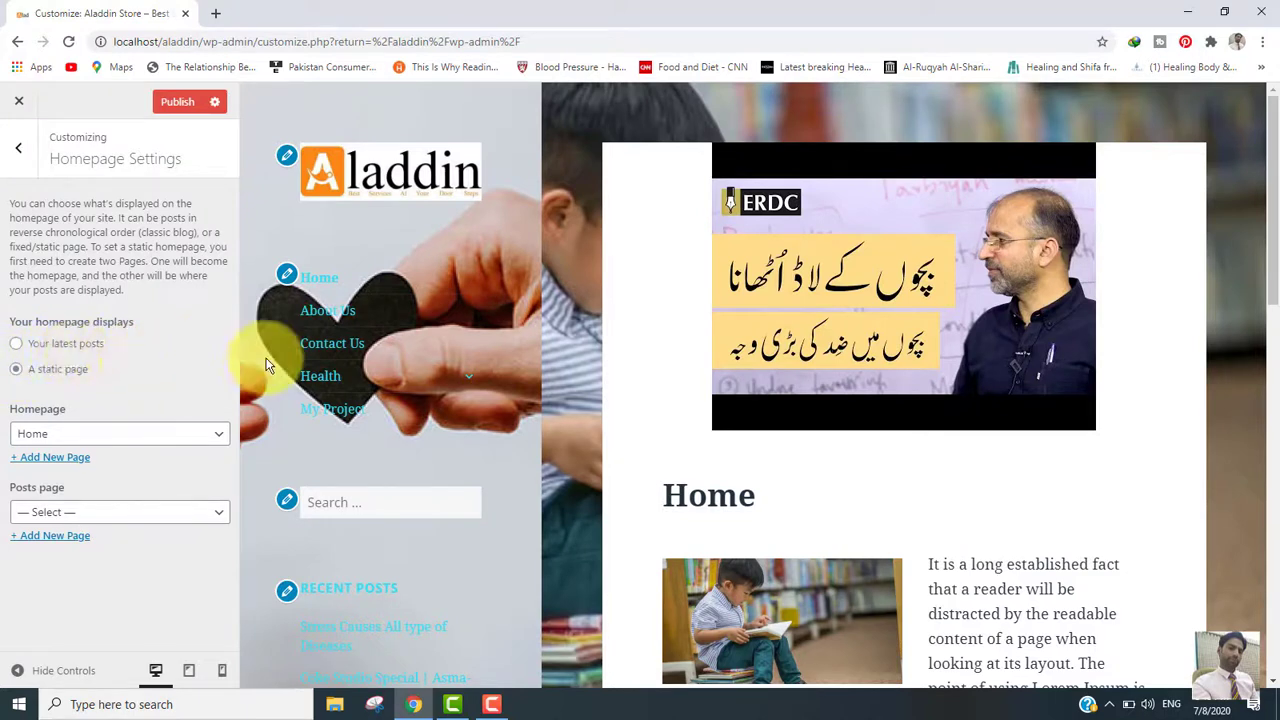
- Set the homepage to display the latest posts and publish the homepage settings
left_click(16, 345)
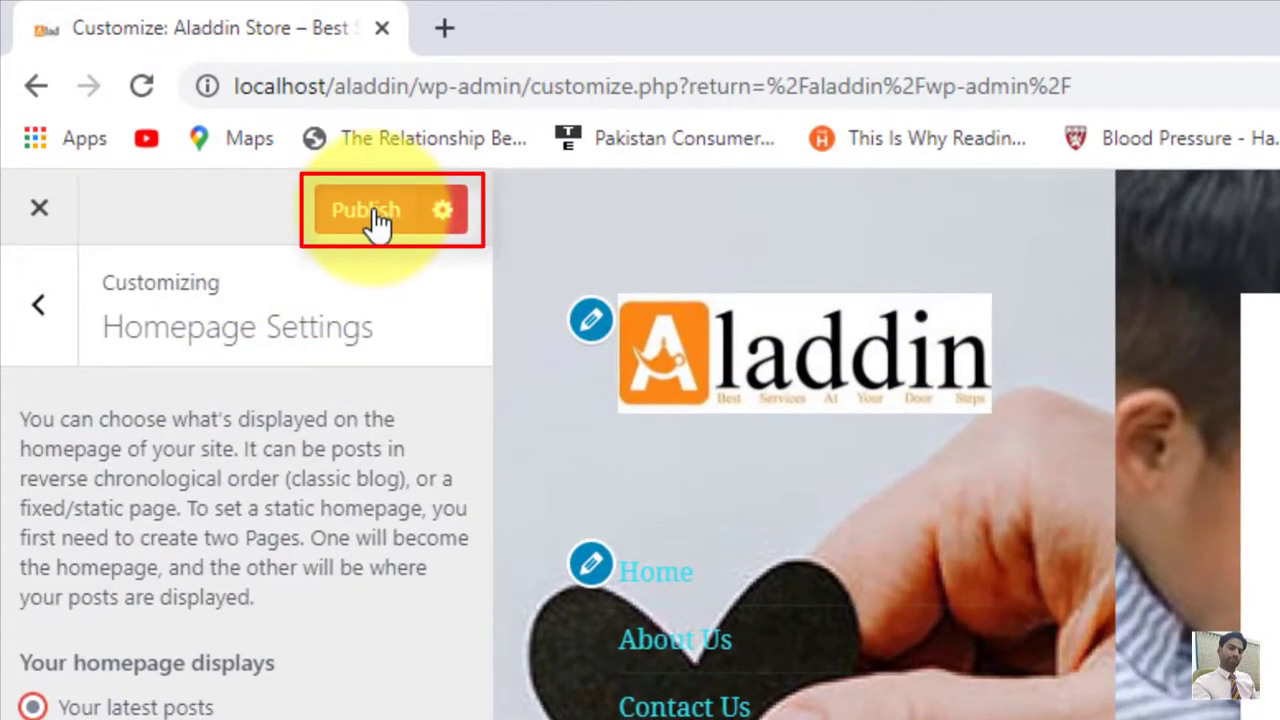
left_click(372, 218)
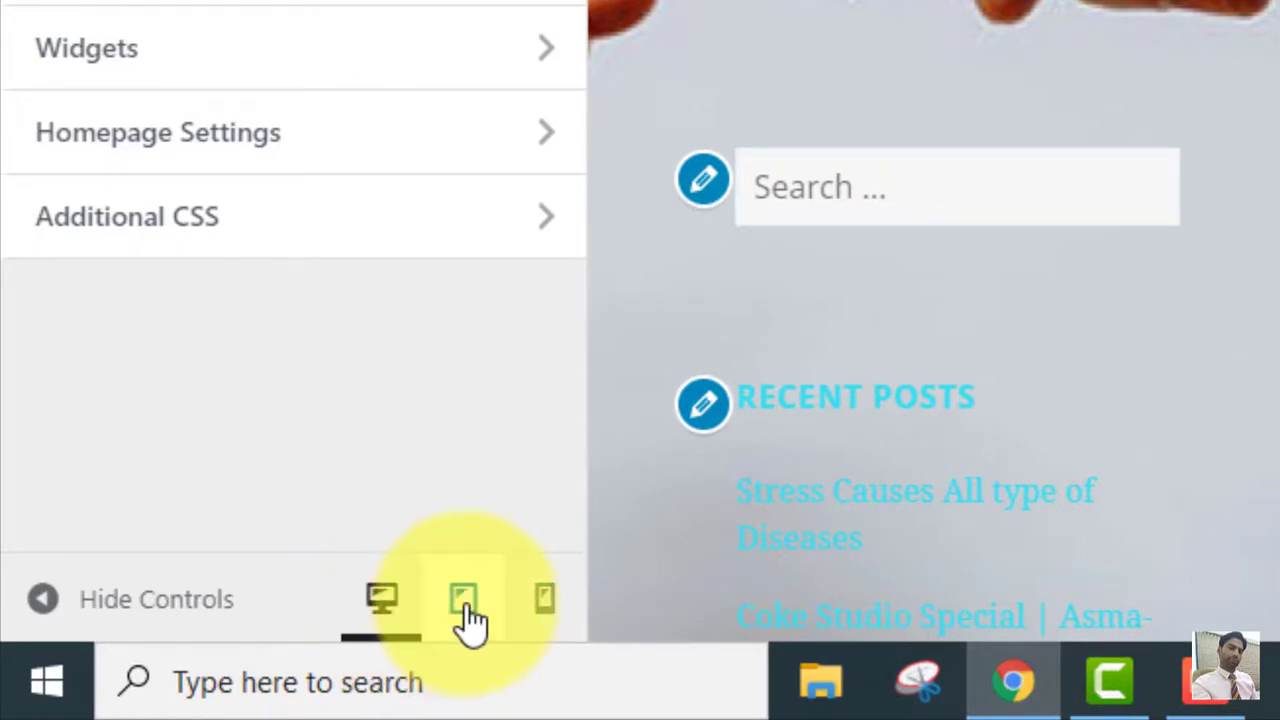
- Preview the site at tablet and mobile sizes, and return to the desktop preview to look through the whole page
left_click(466, 606)
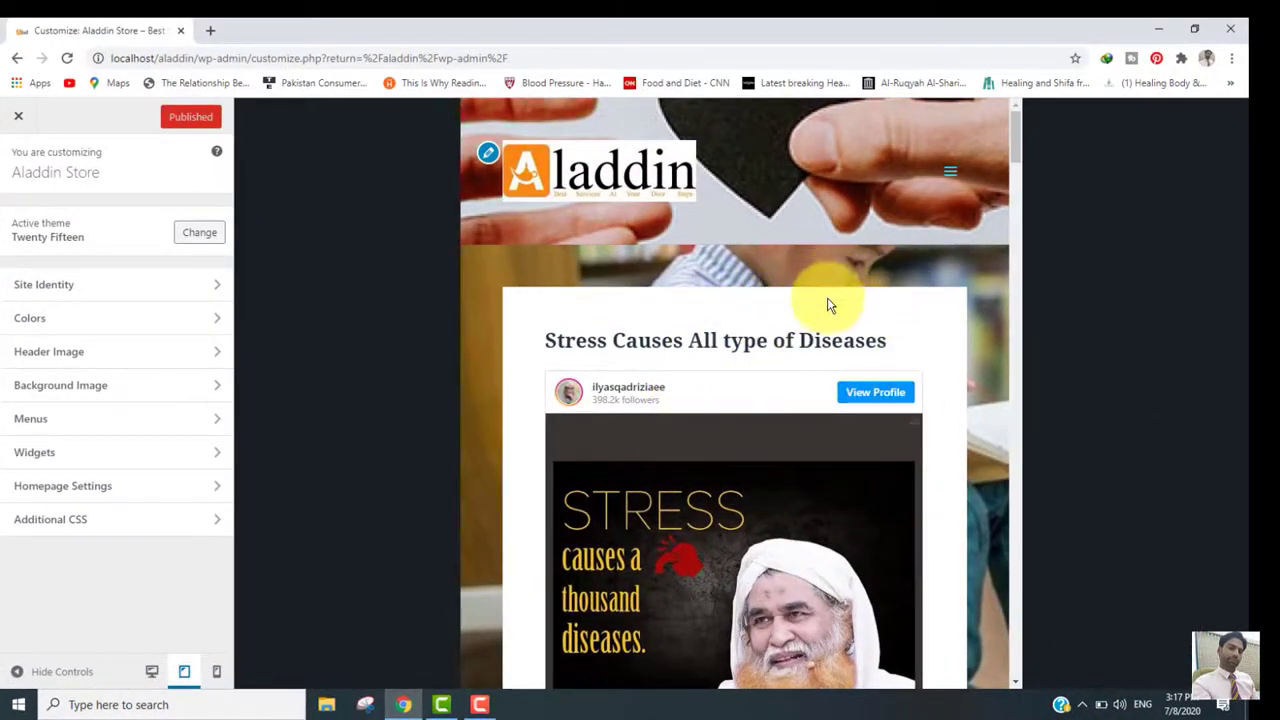
left_click(218, 675)
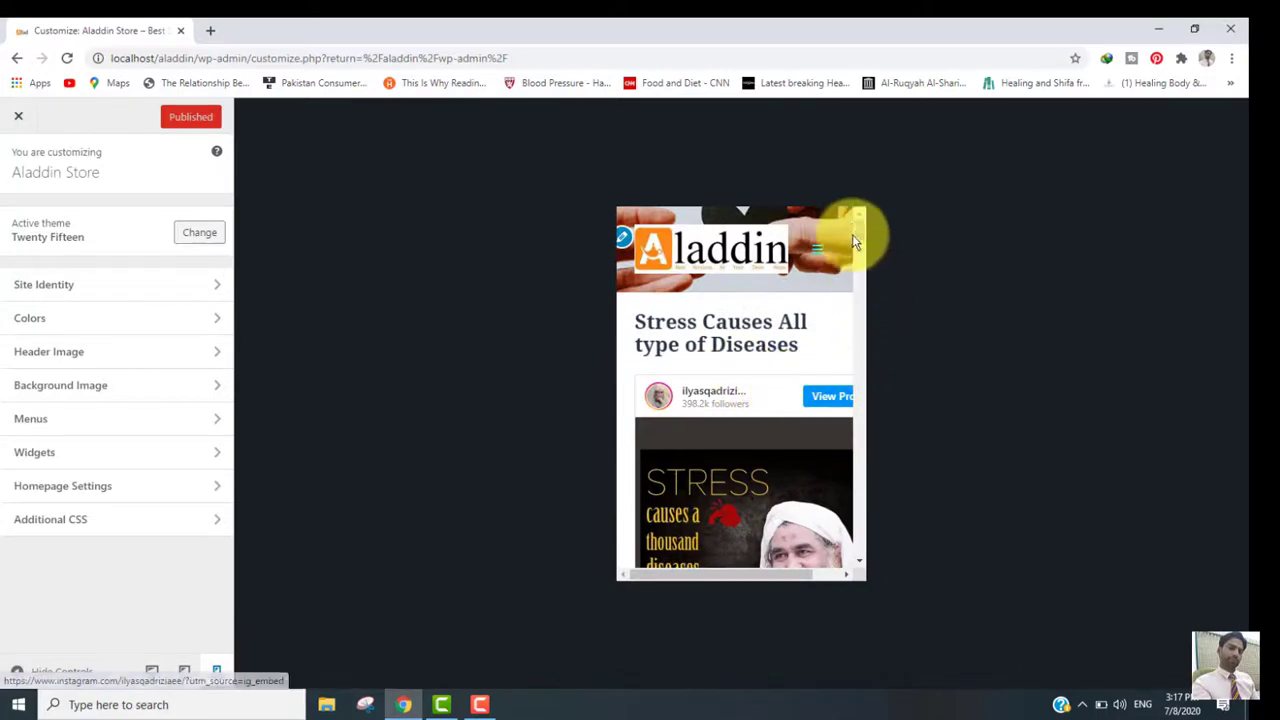
mouse_move(860, 237)
left_mouse_down()
mouse_move(856, 443)
mouse_move(840, 229)
left_mouse_up()
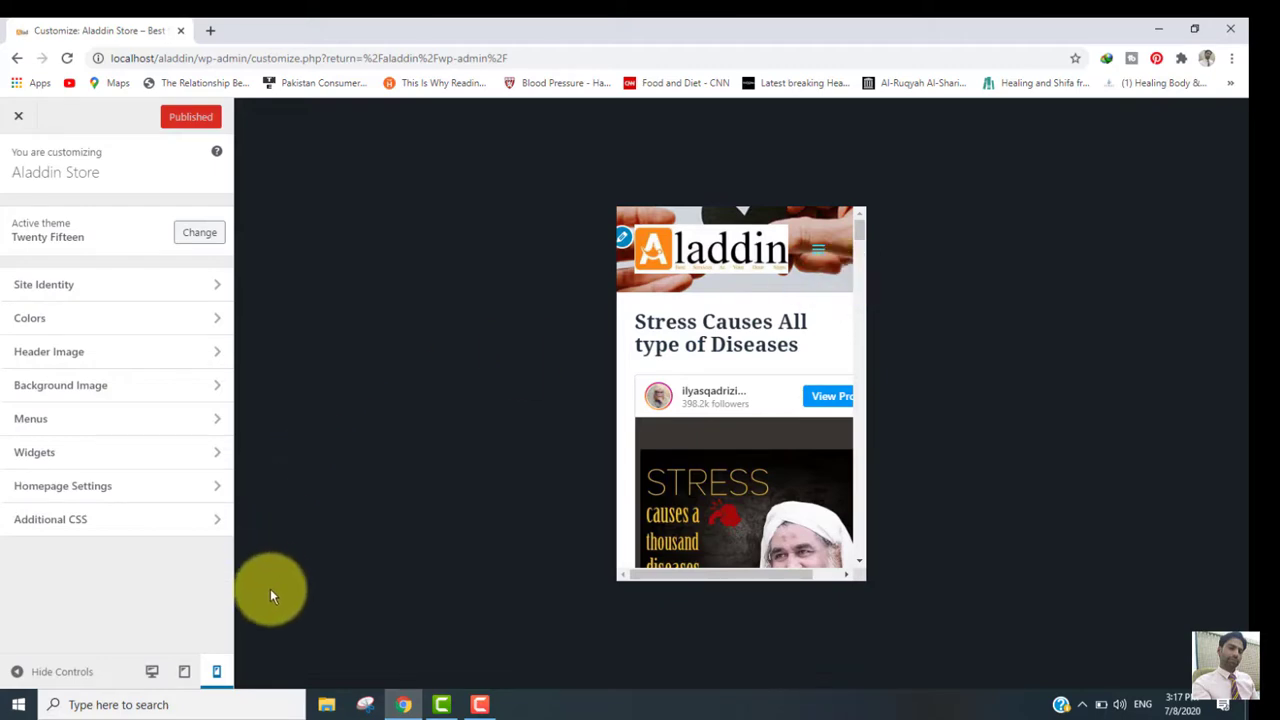
left_click(153, 673)
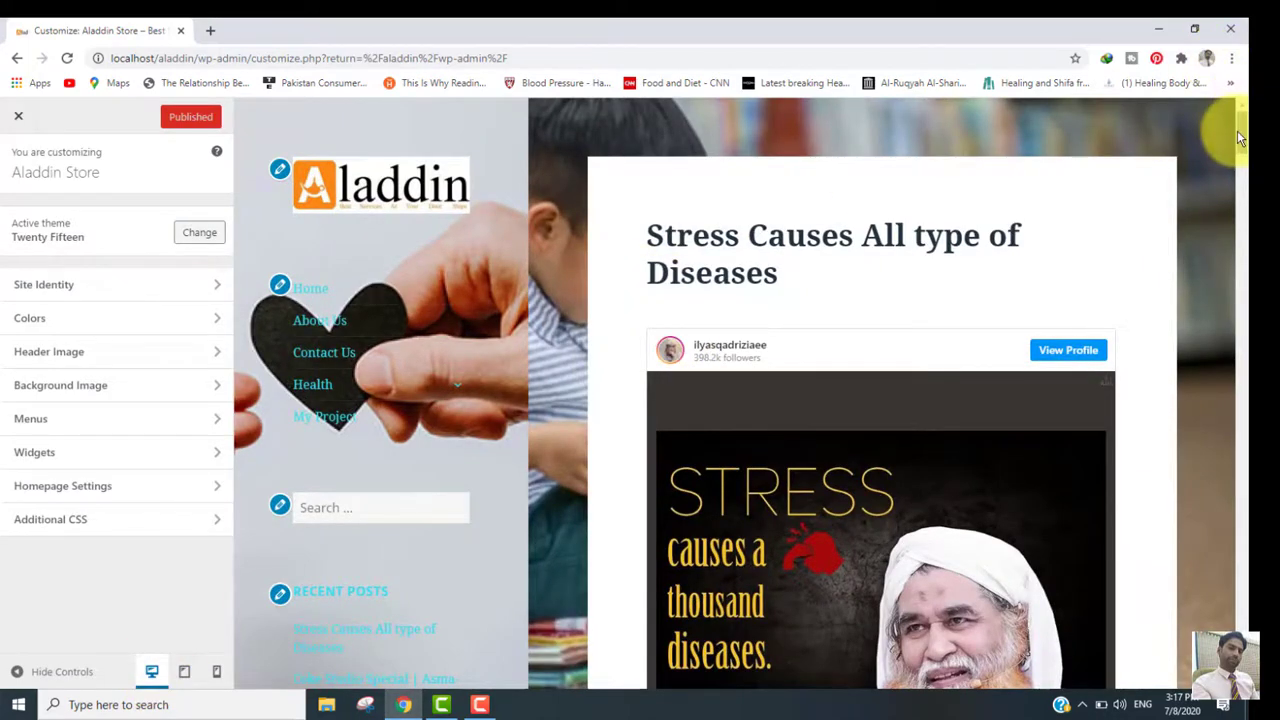
left_click_drag(1237, 130, 1237, 82)
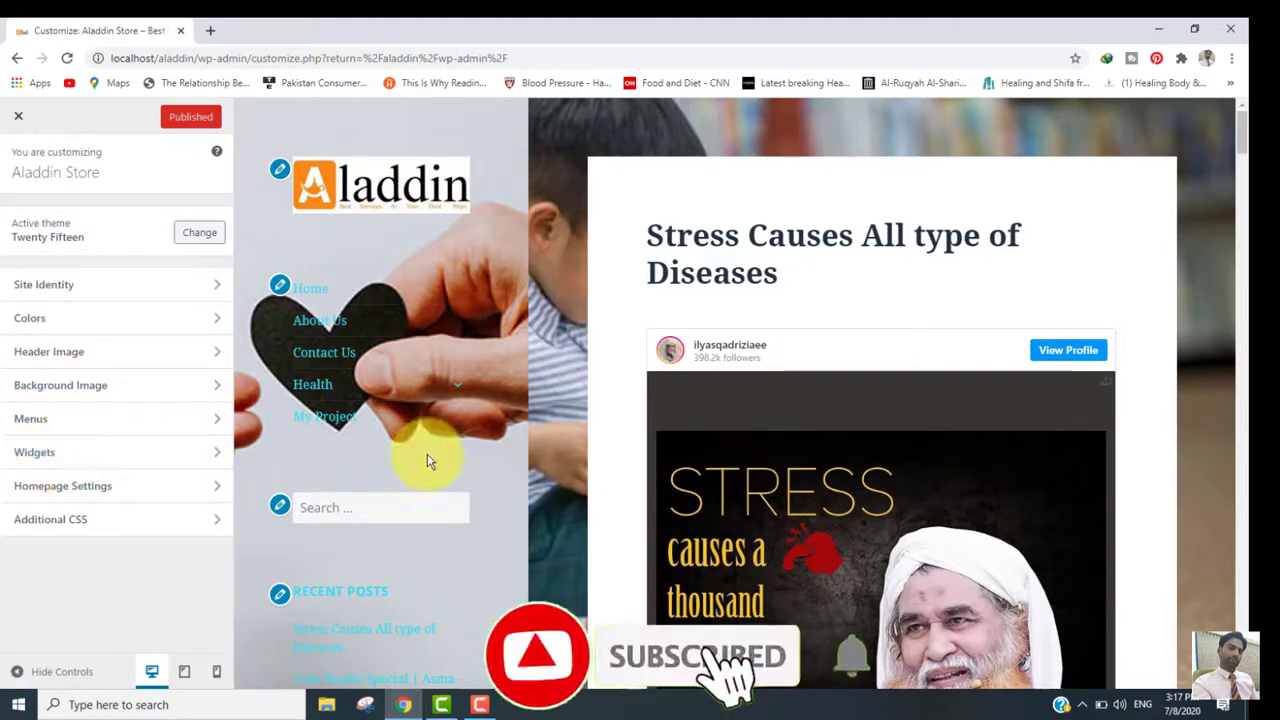
scroll(427, 453, "down", 10)
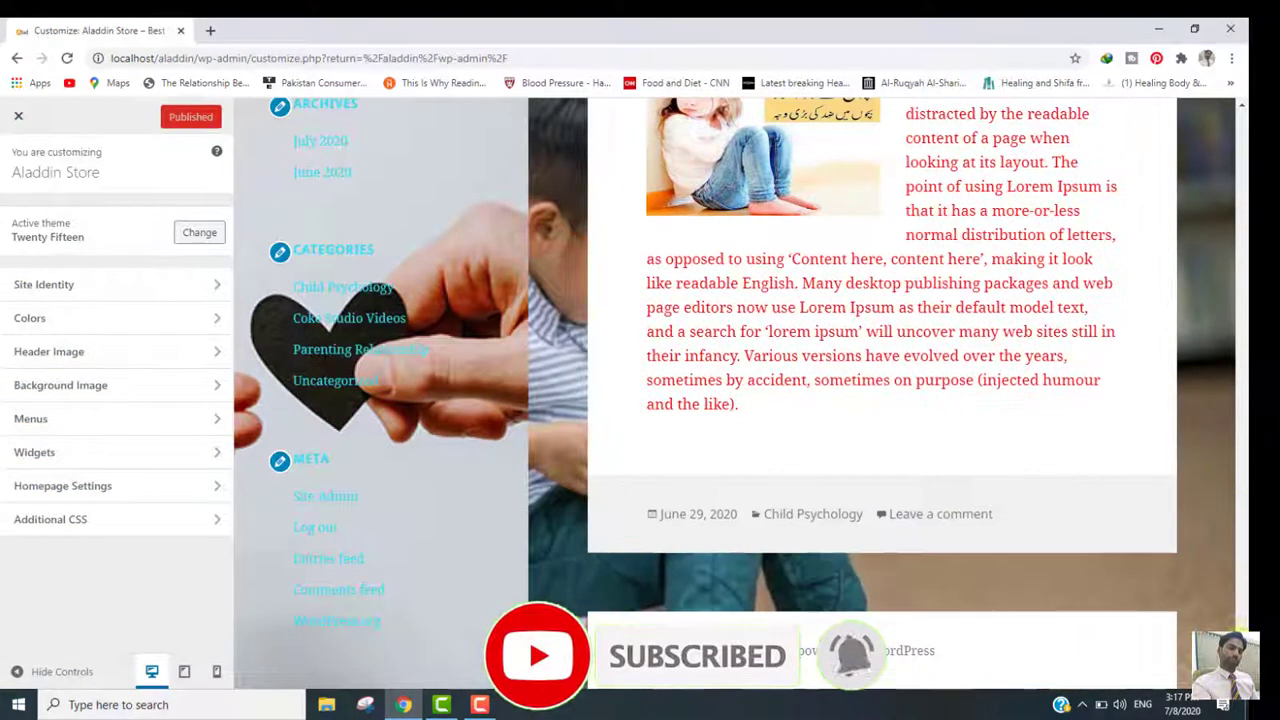
scroll(880, 380, "up", 10)
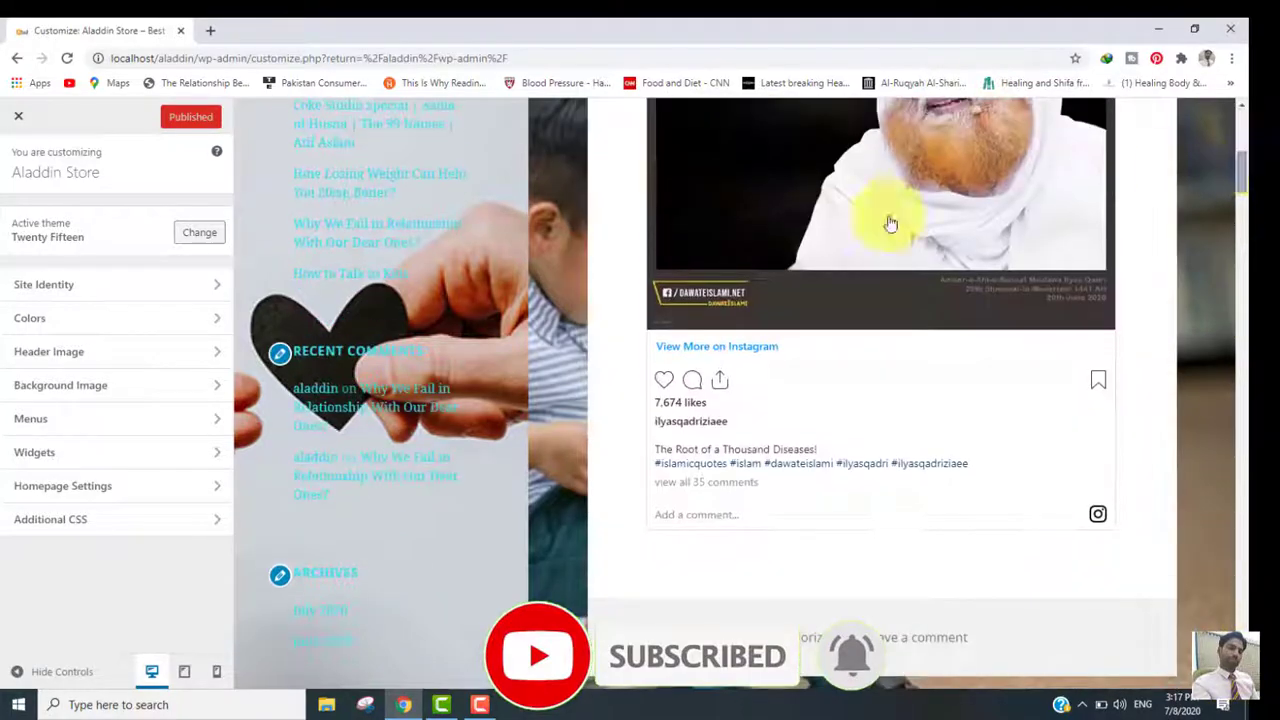